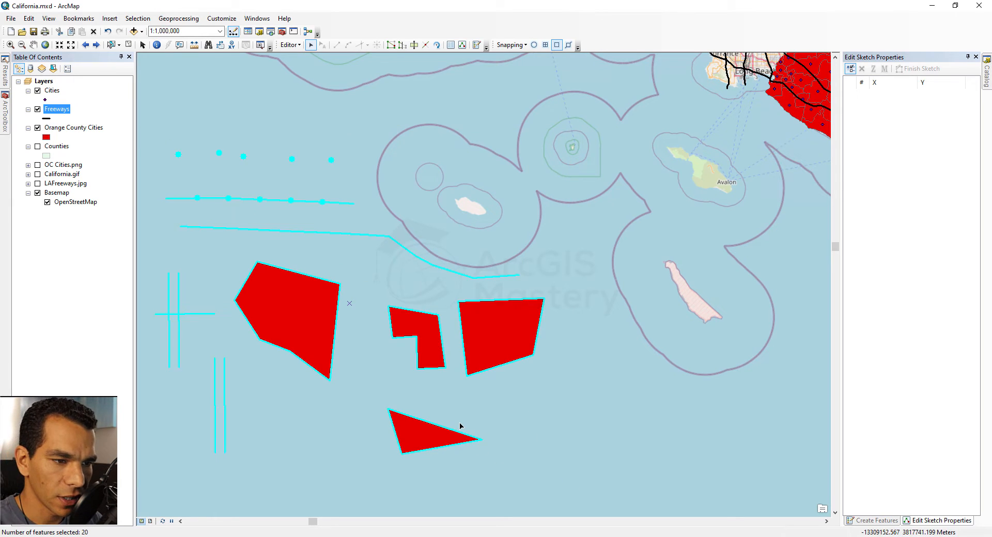
# Step: Delete all 20 selected freeway lines, city points and Orange County Cities polygons from the map
pyautogui.rightClick(292, 303)
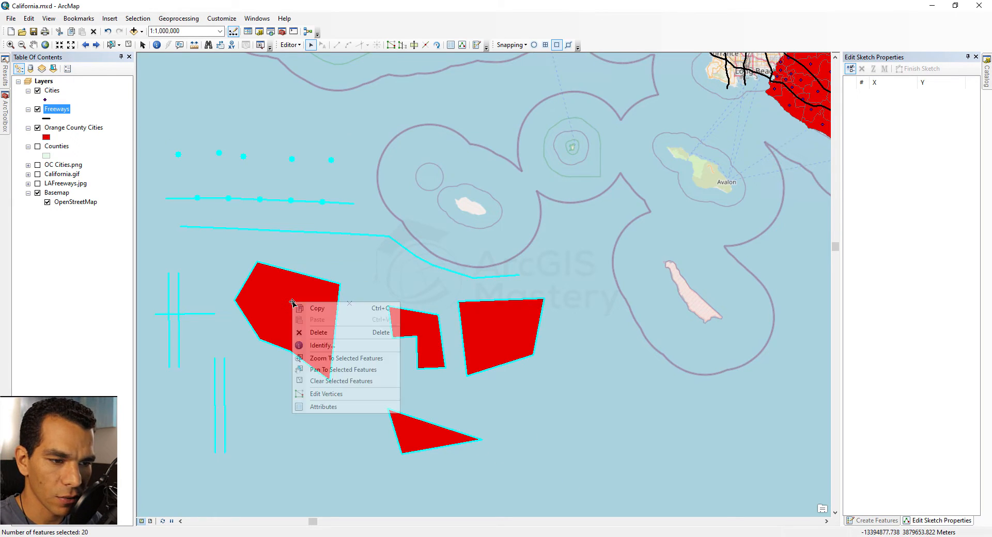
pyautogui.click(331, 334)
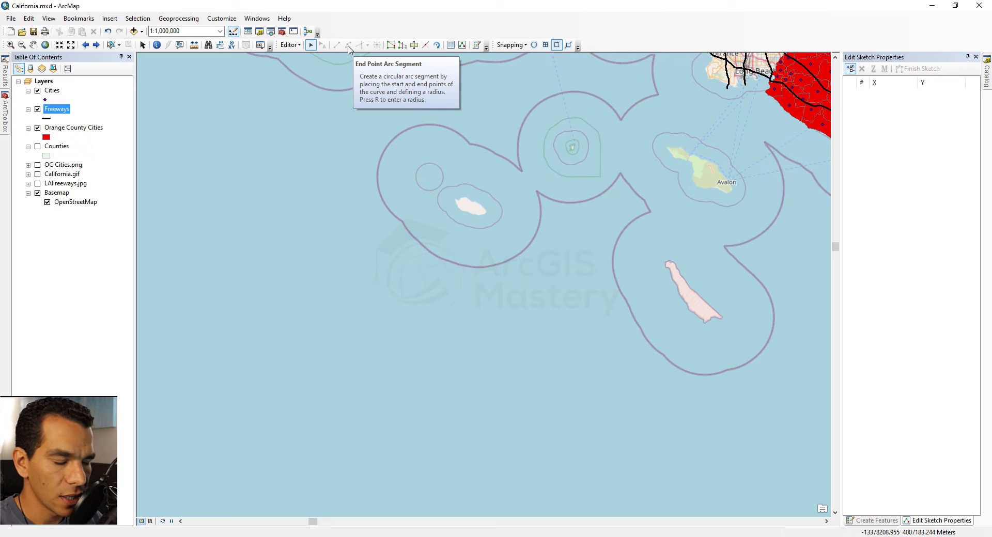
# Step: Draw a bent, three-segment Freeways line in the open ocean west of the islands
pyautogui.click(883, 521)
pyautogui.click(865, 124)
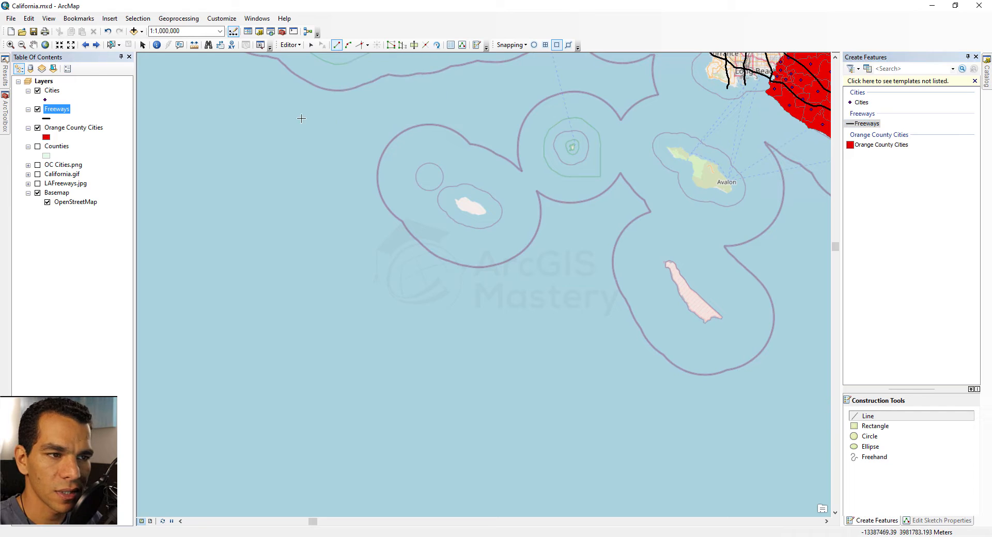
pyautogui.click(281, 132)
pyautogui.click(300, 223)
pyautogui.click(331, 272)
pyautogui.doubleClick(243, 326)
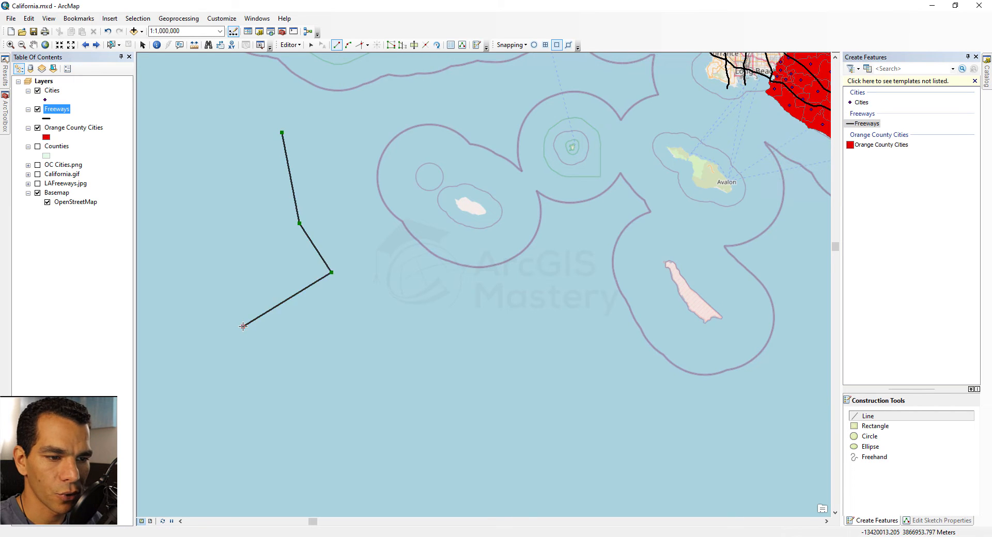
pyautogui.click(348, 45)
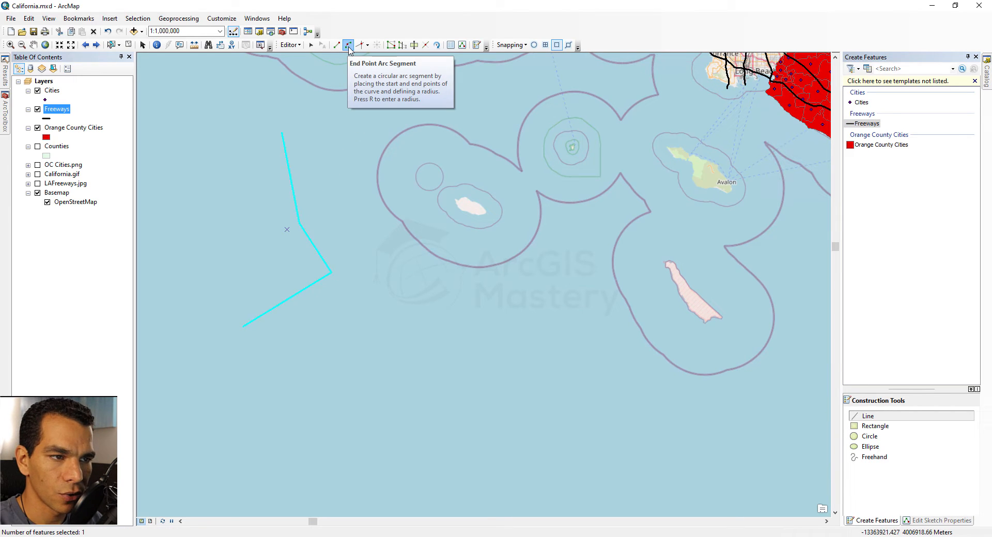
# Step: Draw an endpoint-arc freeway curving around the northwest island, ending in a short straight segment
pyautogui.click(402, 220)
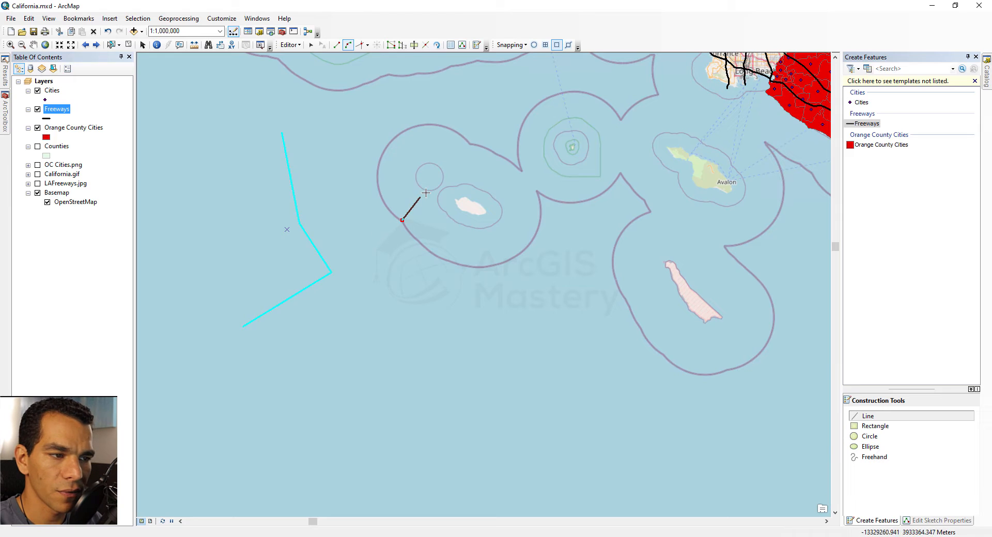
pyautogui.click(468, 145)
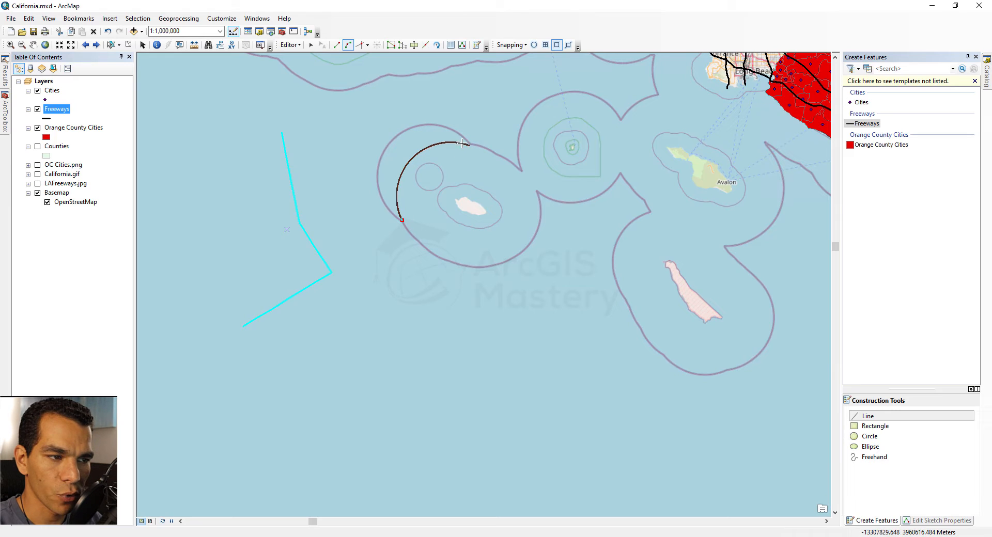
pyautogui.click(435, 126)
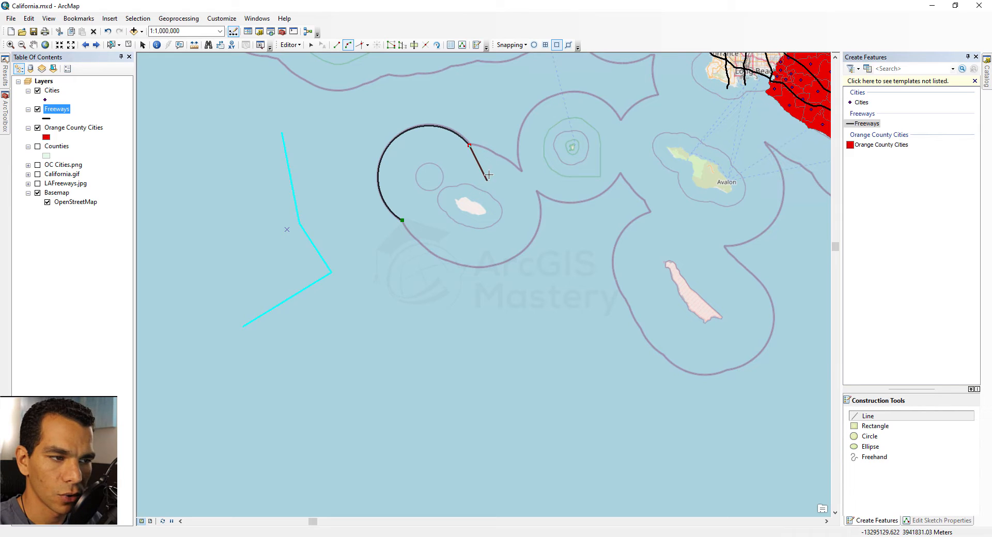
pyautogui.doubleClick(520, 170)
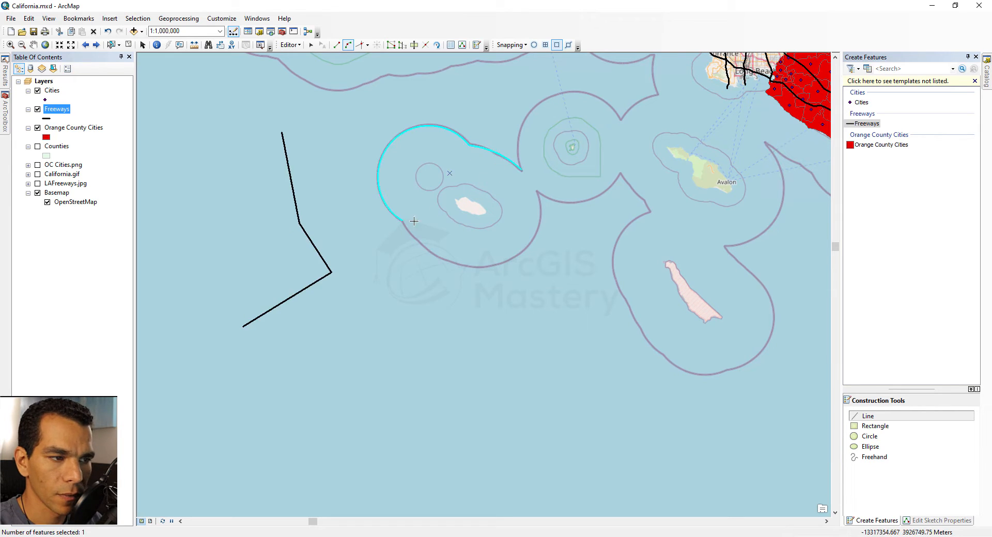
# Step: Trace a new freeway arc along the island's boundary with the Trace tool
pyautogui.click(368, 46)
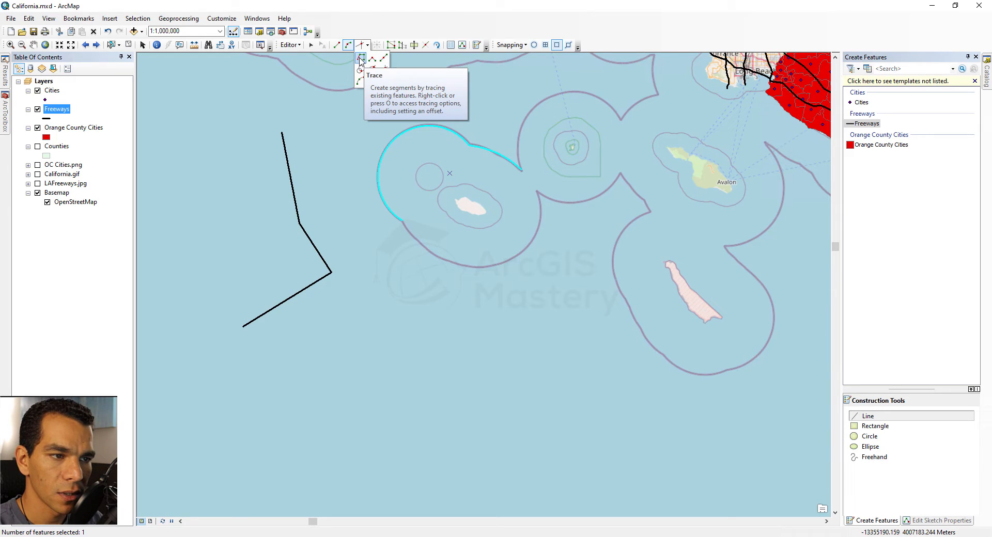
pyautogui.click(360, 60)
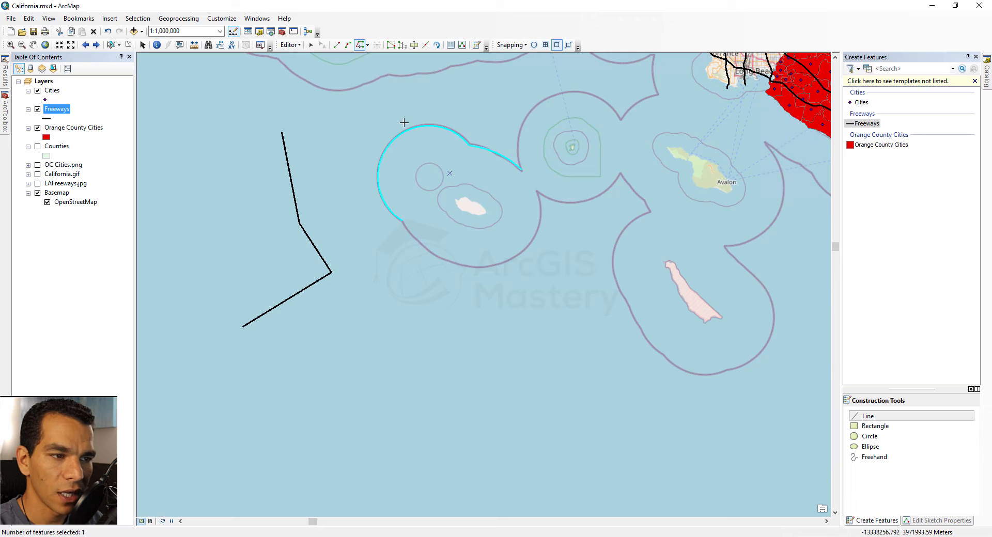
pyautogui.click(456, 115)
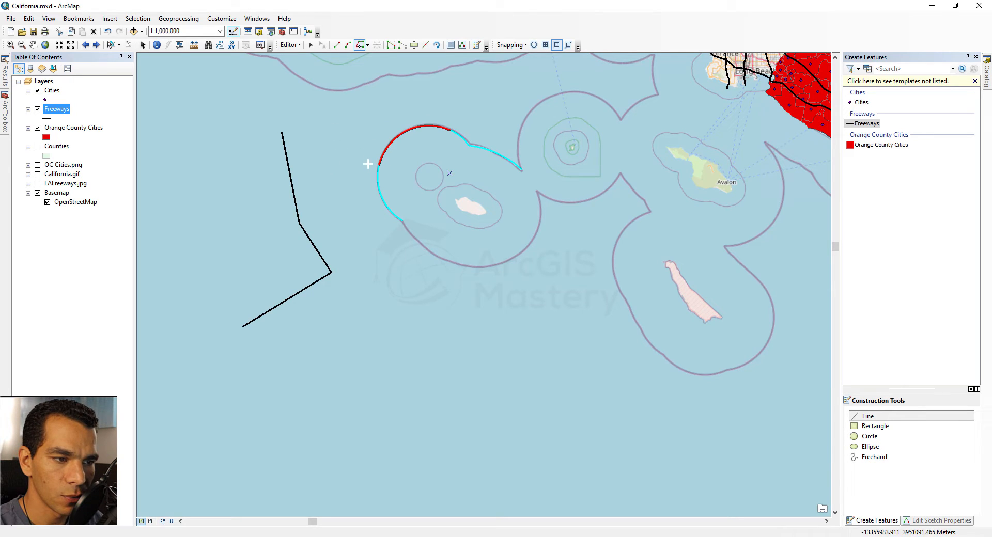
pyautogui.click(368, 195)
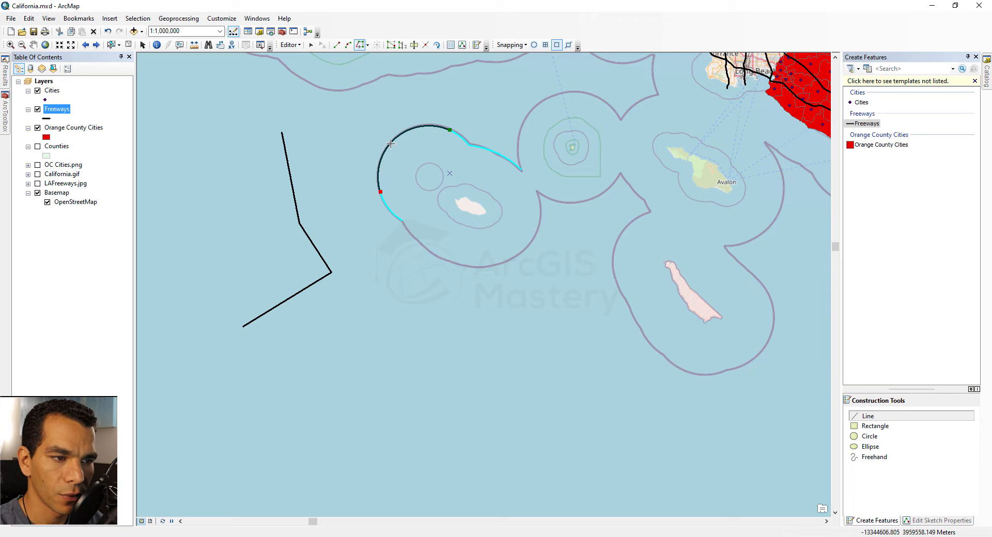
pyautogui.doubleClick(386, 228)
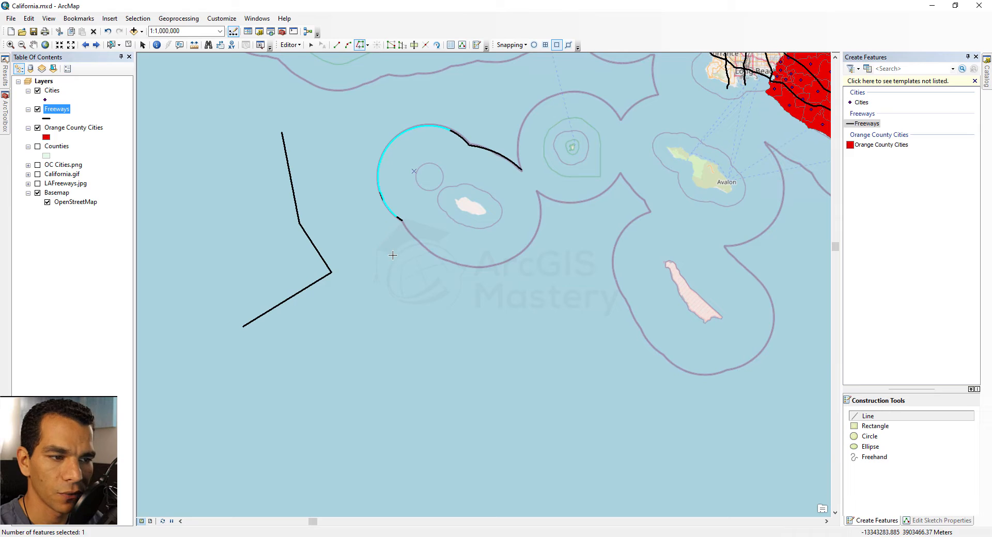
# Step: Move the traced arc up and to the northwest, away from the island loop, and clear the selection
pyautogui.click(311, 45)
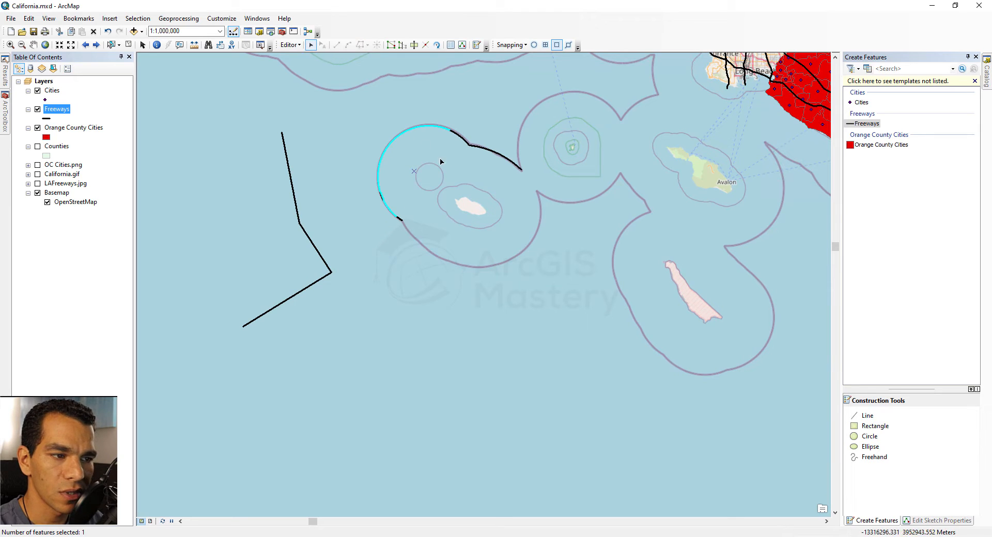
pyautogui.moveTo(403, 136); pyautogui.dragTo(364, 110)
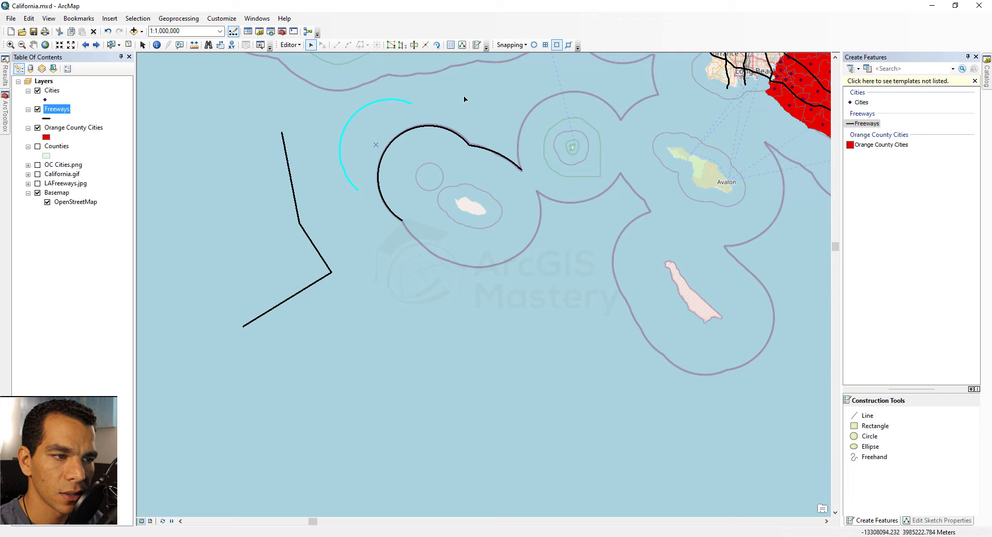
pyautogui.click(693, 149)
pyautogui.click(866, 124)
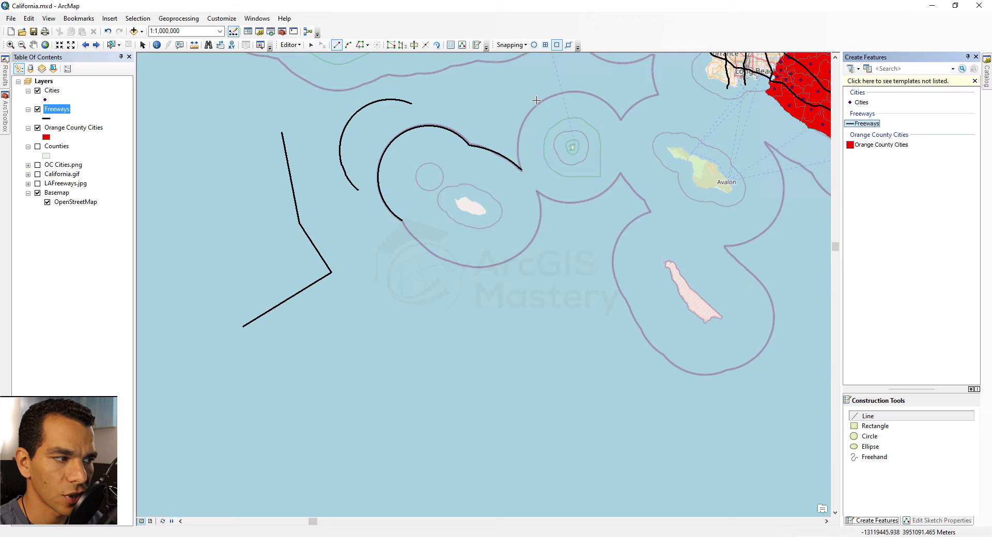
pyautogui.click(367, 45)
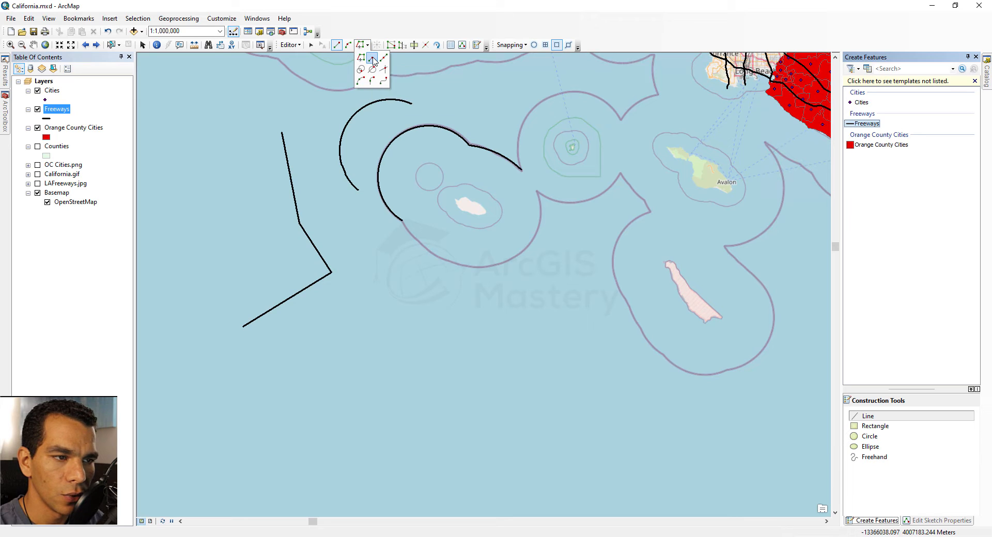
# Step: Draw a right-angle freeway loop with four corners in the ocean south of the island
pyautogui.click(372, 59)
pyautogui.click(394, 301)
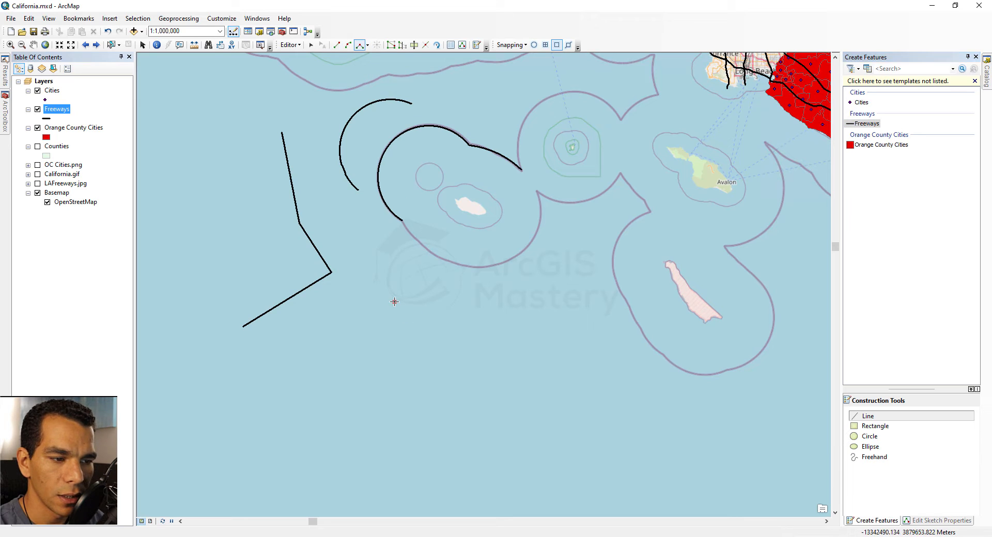
pyautogui.click(480, 370)
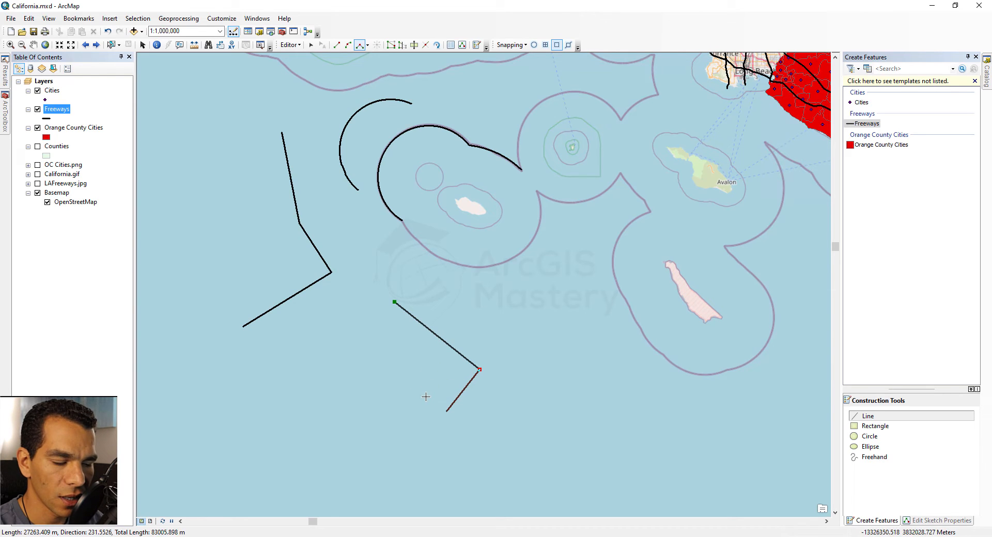
pyautogui.click(435, 426)
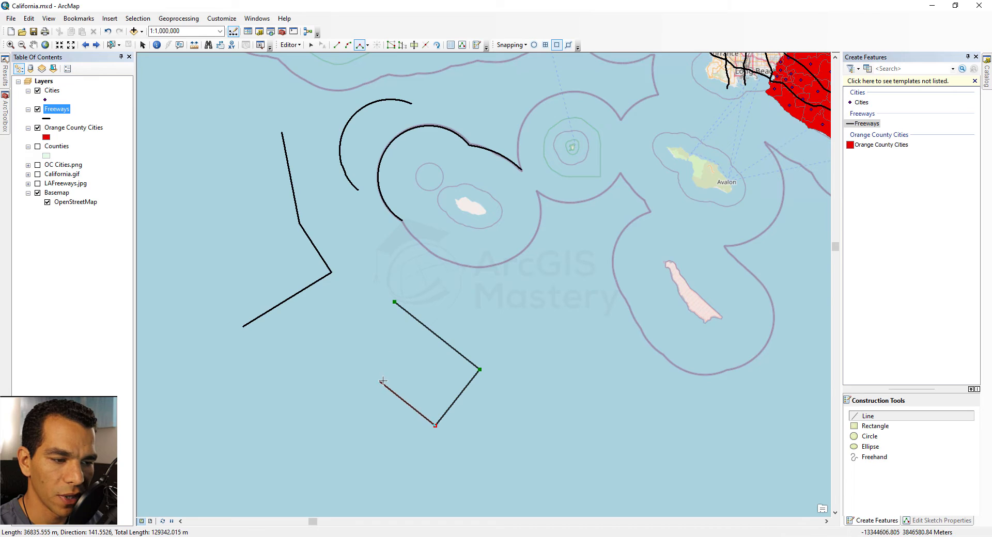
pyautogui.click(388, 384)
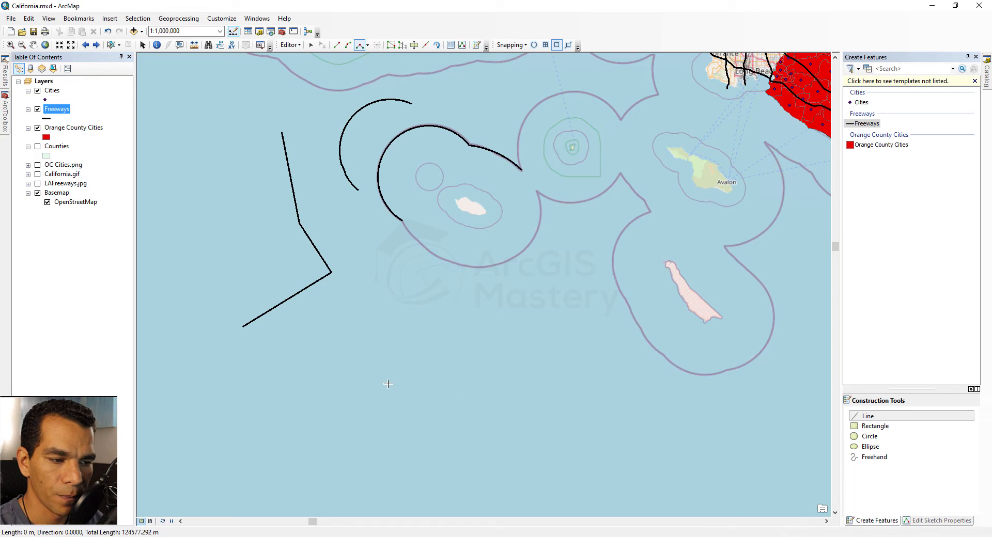
pyautogui.doubleClick(470, 327)
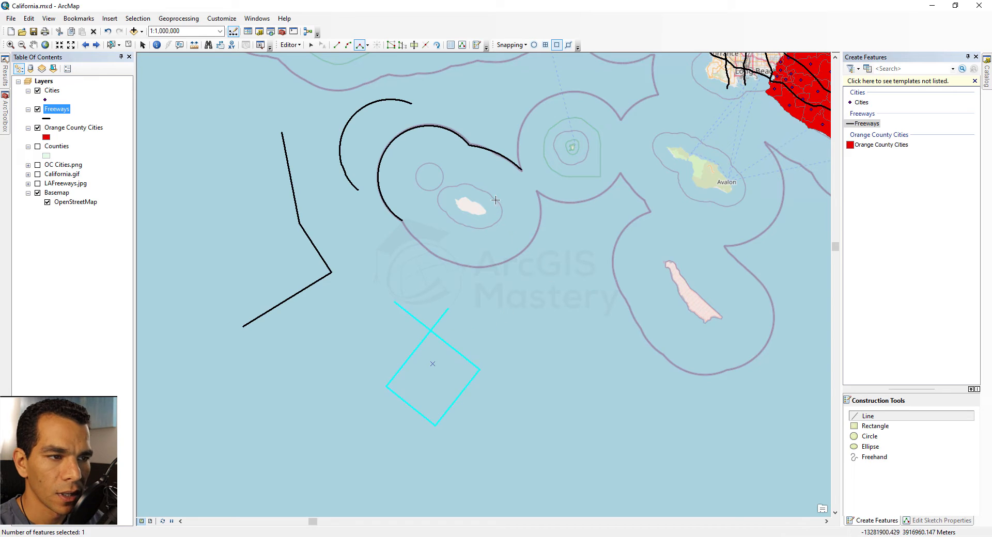
# Step: Draw a freeway line with Midpoint vertices snapped between the diamond loop's corners, finished with F2
pyautogui.click(367, 46)
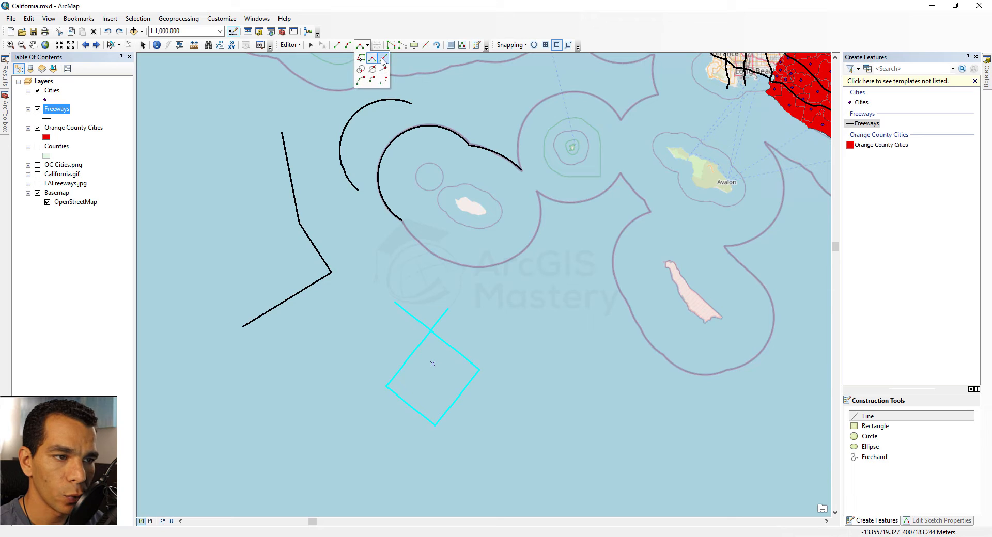
pyautogui.click(383, 59)
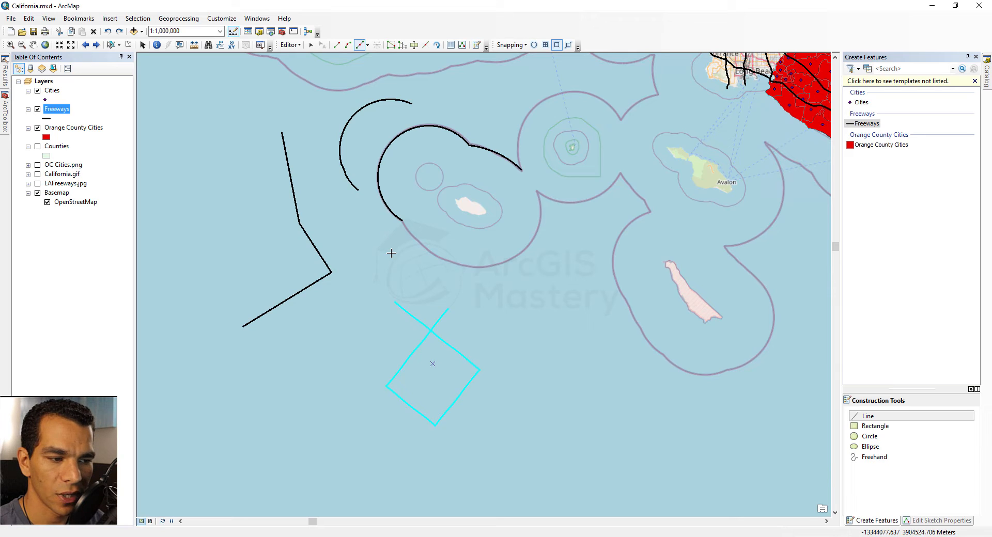
pyautogui.click(395, 303)
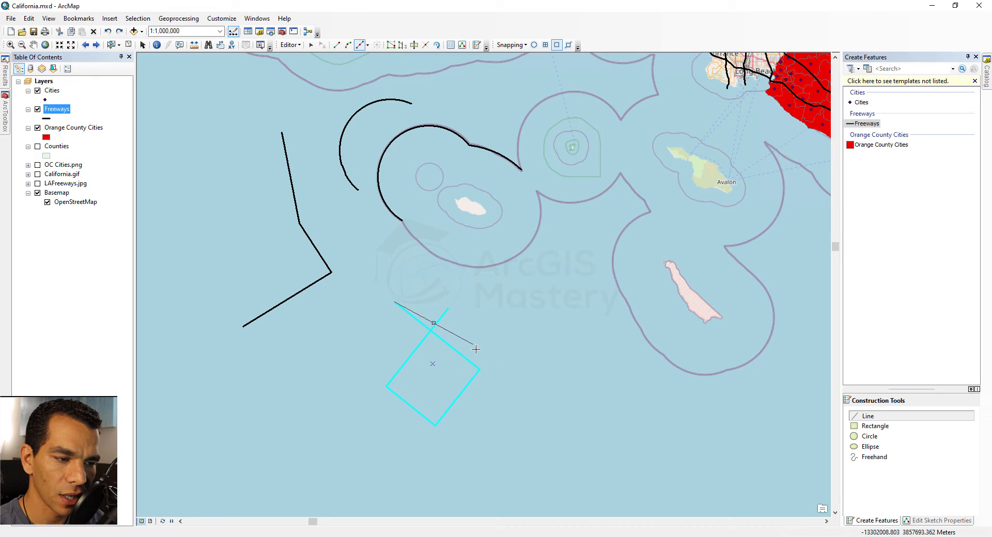
pyautogui.click(480, 370)
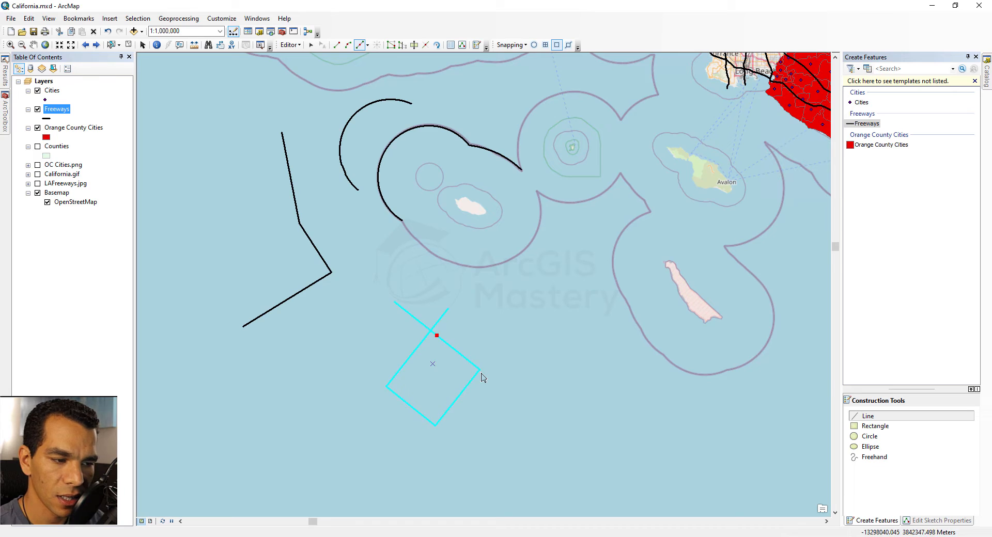
pyautogui.click(480, 370)
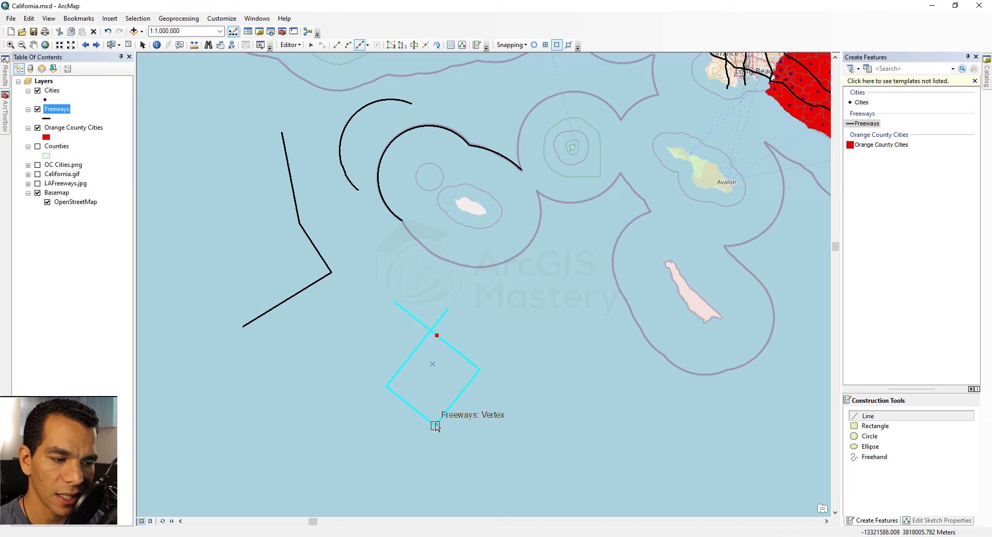
pyautogui.click(435, 425)
pyautogui.click(545, 378)
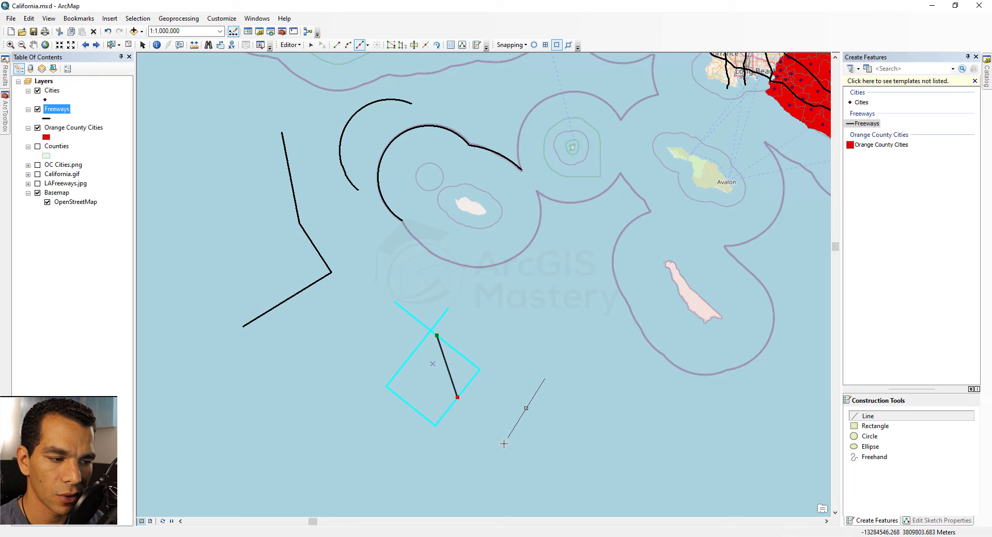
pyautogui.click(478, 463)
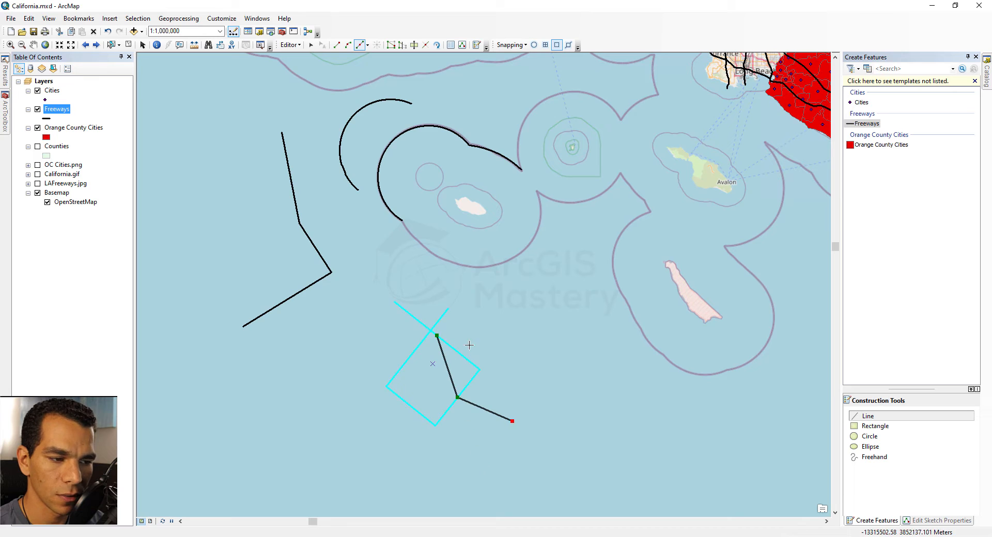
pyautogui.press('F2')
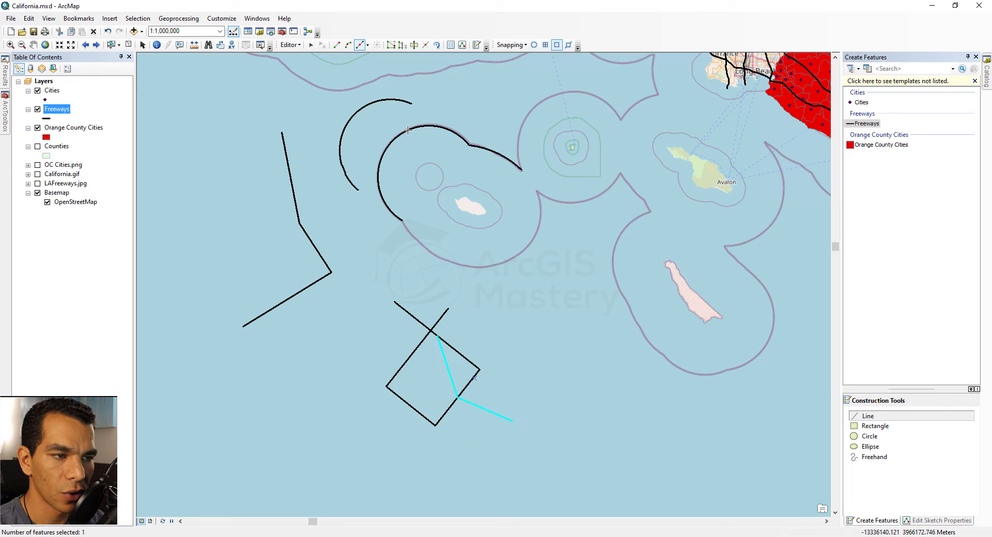
pyautogui.click(367, 45)
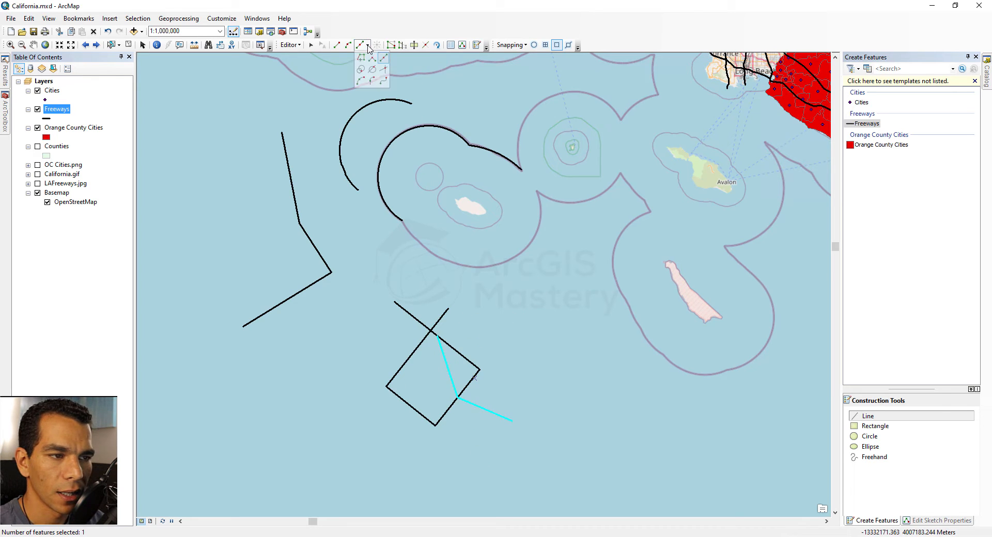
# Step: Place a new freeway's start vertex east of the loop where two distance circles intersect
pyautogui.click(363, 71)
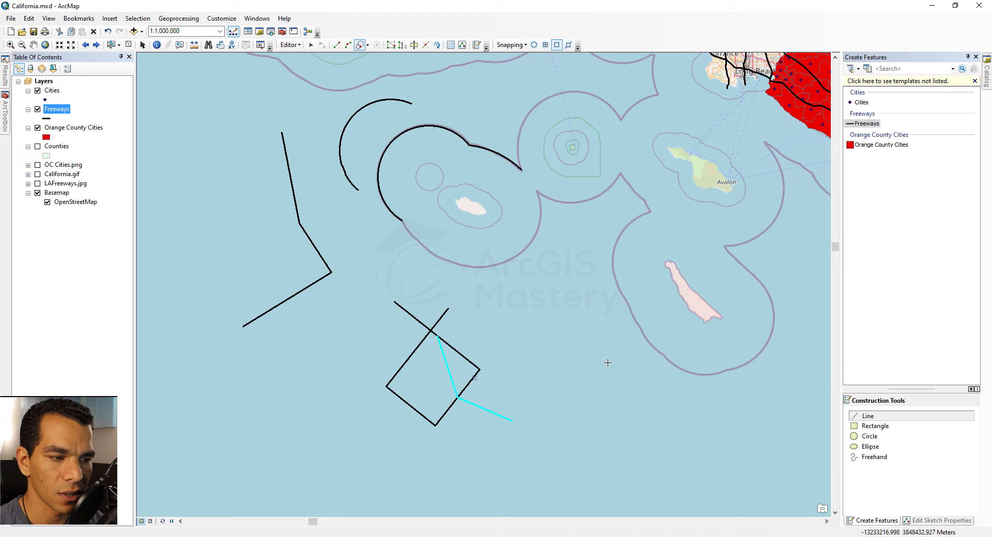
pyautogui.click(553, 308)
pyautogui.click(574, 324)
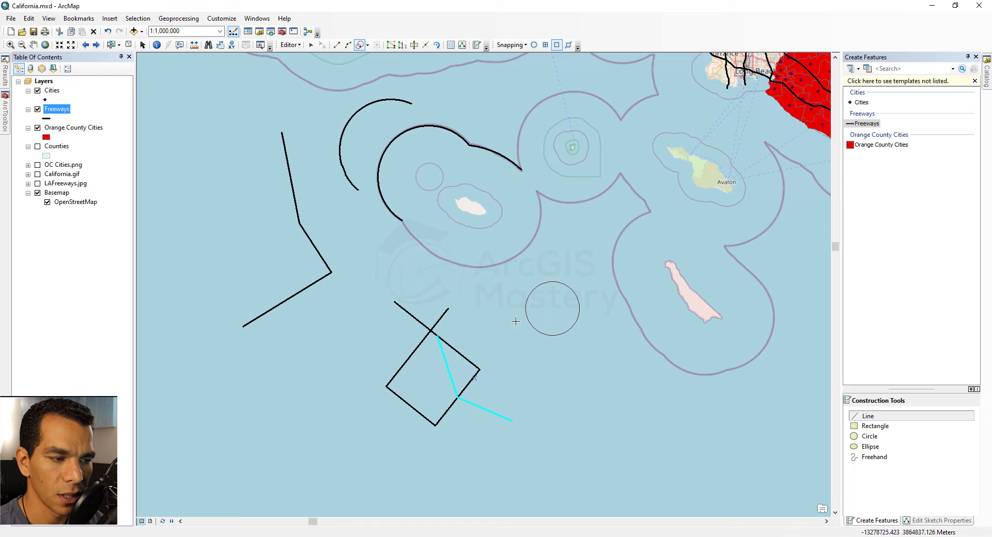
pyautogui.click(496, 293)
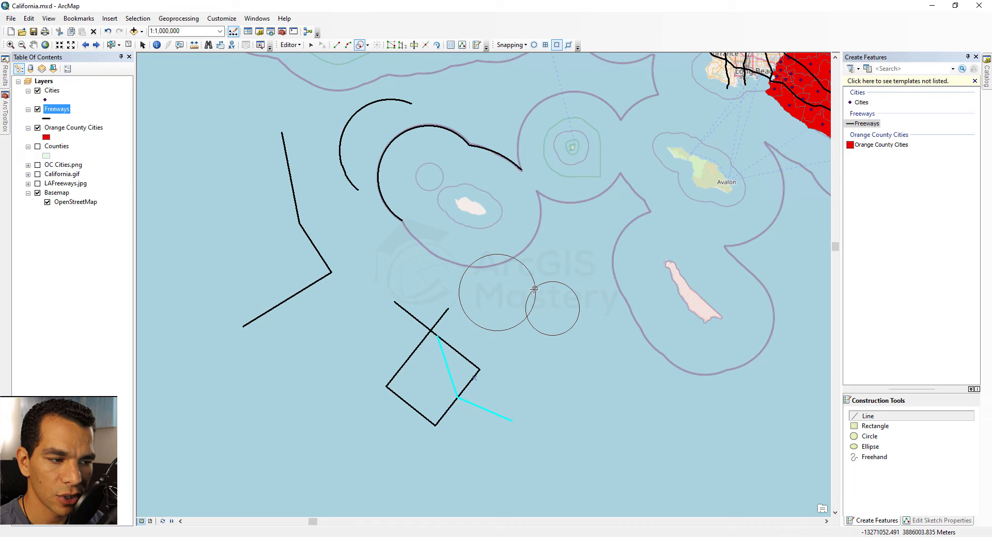
pyautogui.click(527, 316)
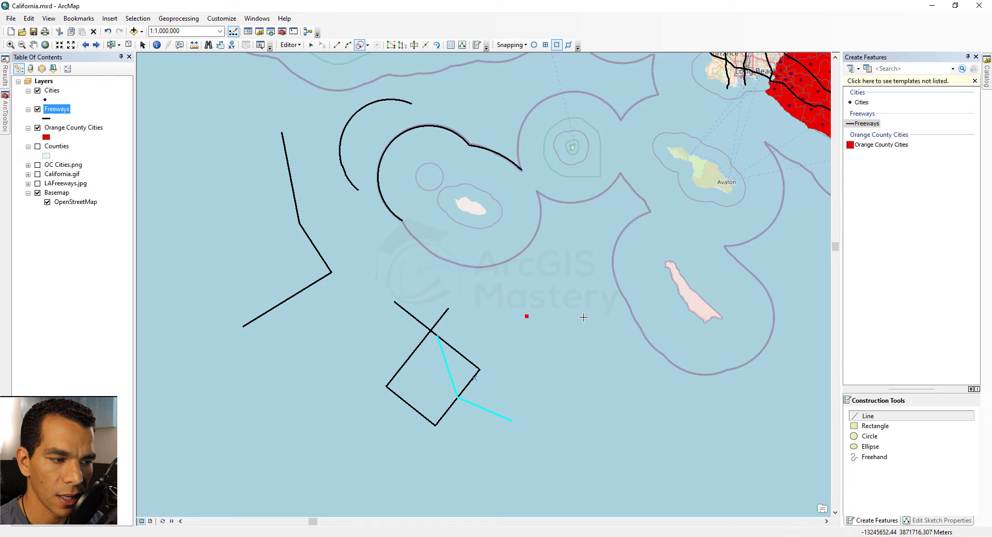
pyautogui.click(583, 317)
# Step: Place the end vertex at another distance-circle intersection and finish the short line
pyautogui.click(599, 337)
pyautogui.click(625, 380)
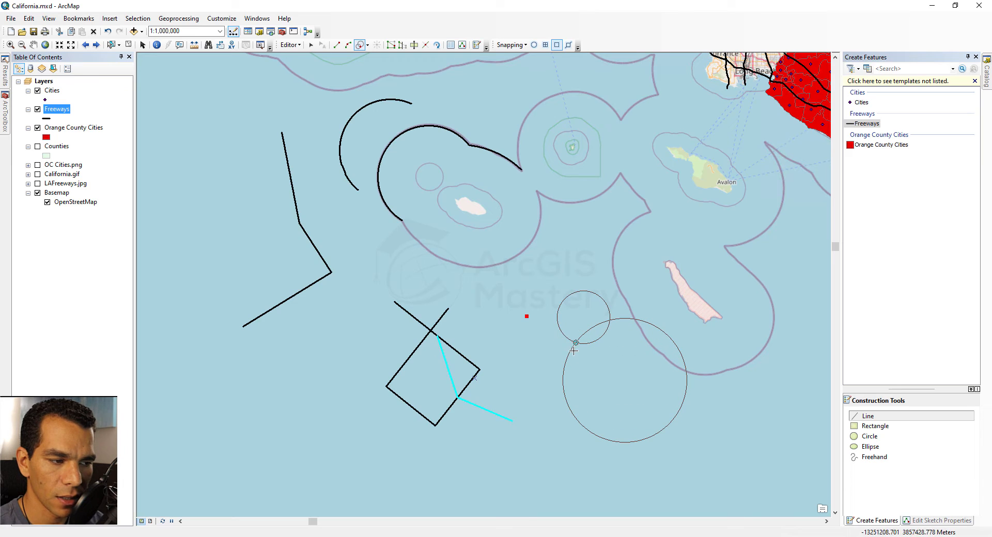
pyautogui.click(574, 343)
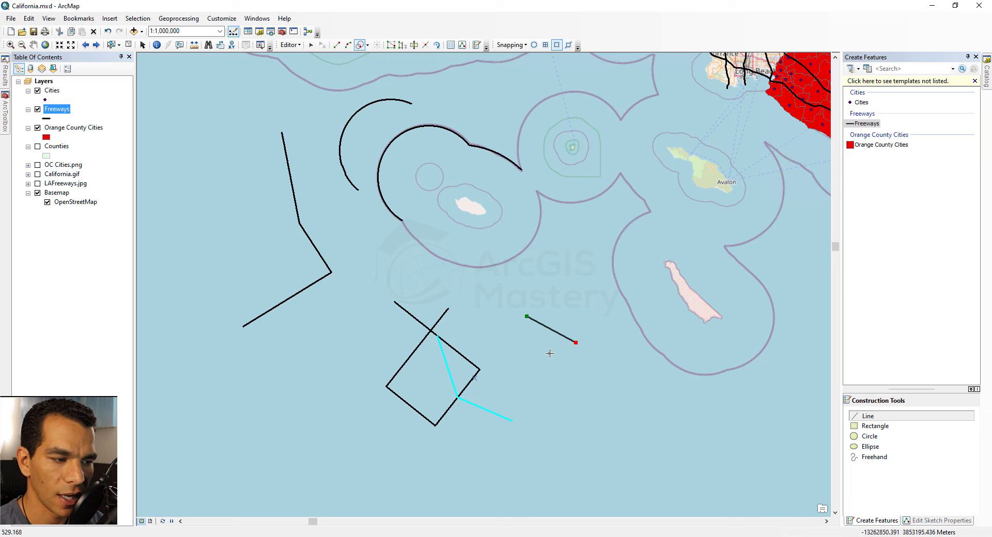
pyautogui.press('F2')
pyautogui.click(367, 46)
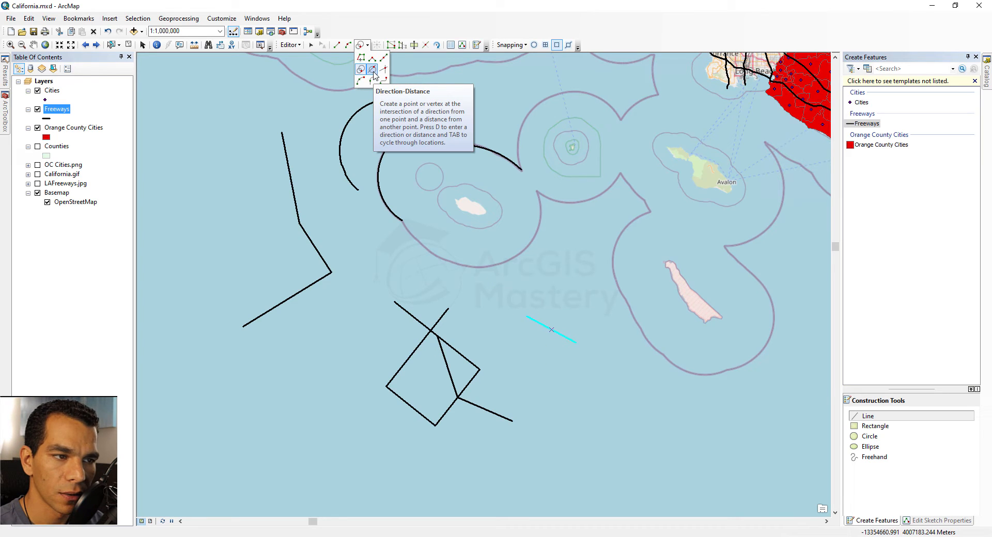
# Step: Place a freeway start vertex west of the bent line using a Direction-Distance guide and circle
pyautogui.click(375, 72)
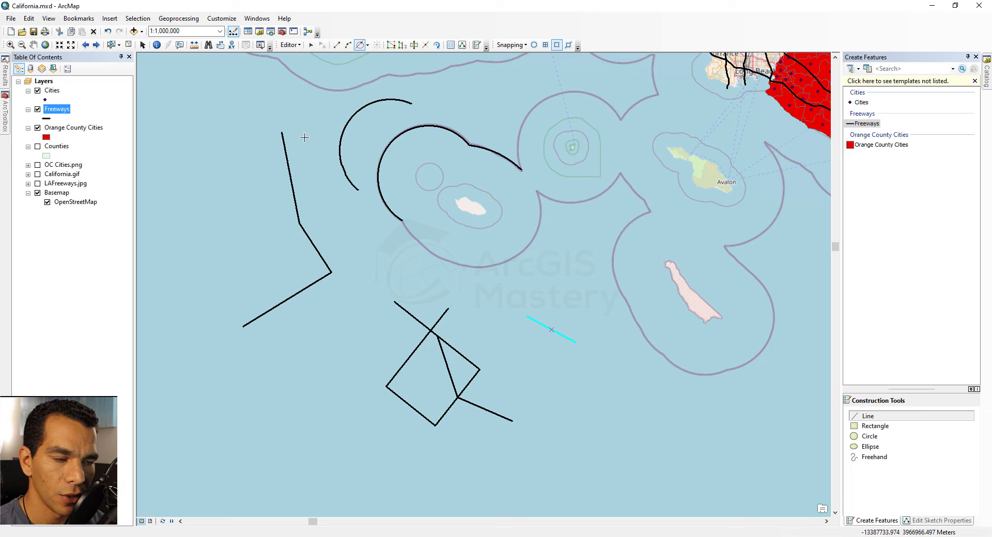
pyautogui.click(204, 147)
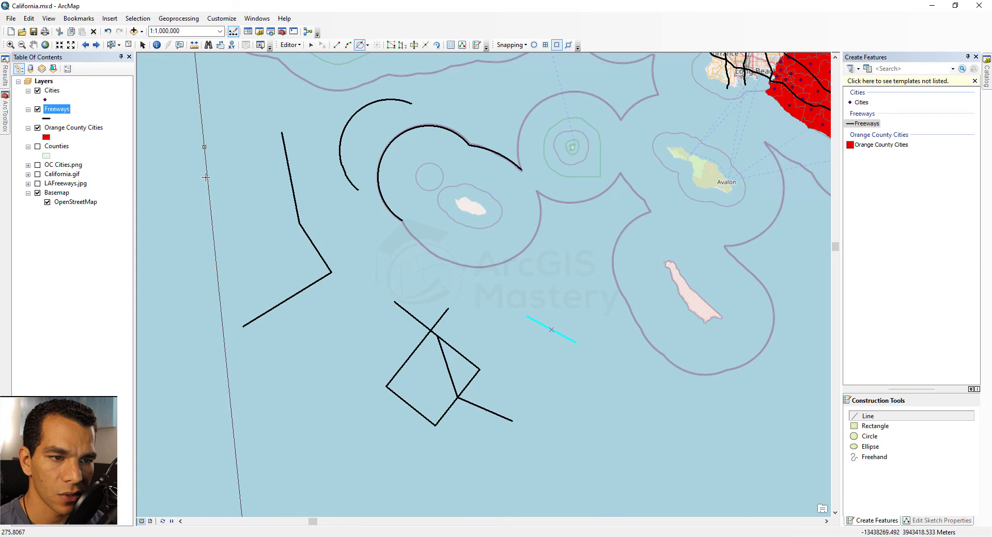
pyautogui.click(232, 169)
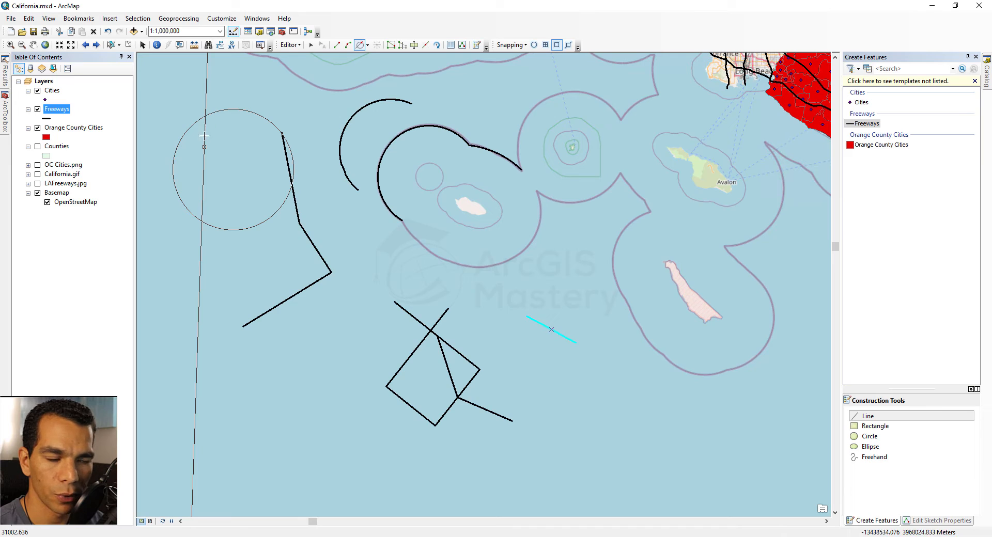
pyautogui.click(202, 221)
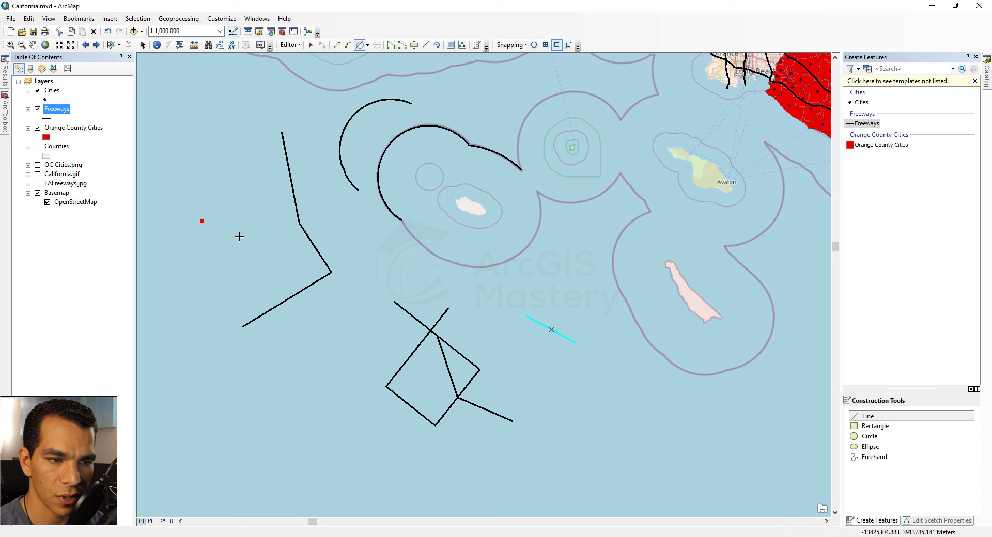
# Step: Set the end vertex with another direction guide and distance circle, and finish the line
pyautogui.click(259, 234)
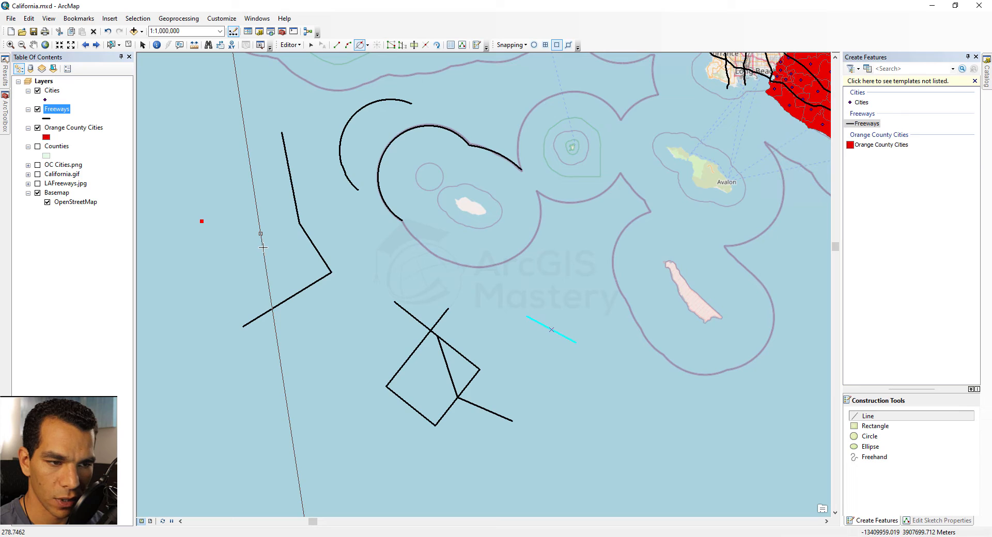
pyautogui.click(278, 247)
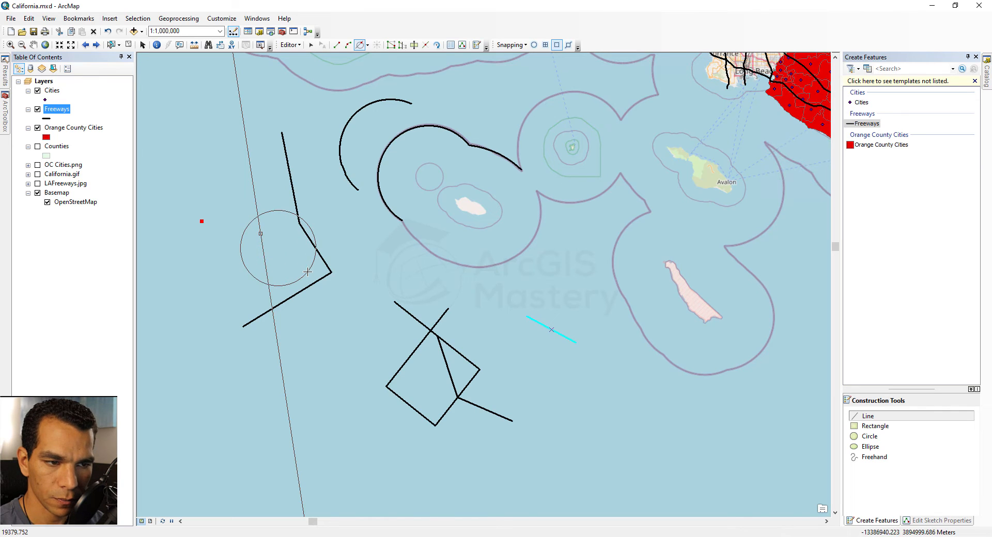
pyautogui.click(308, 271)
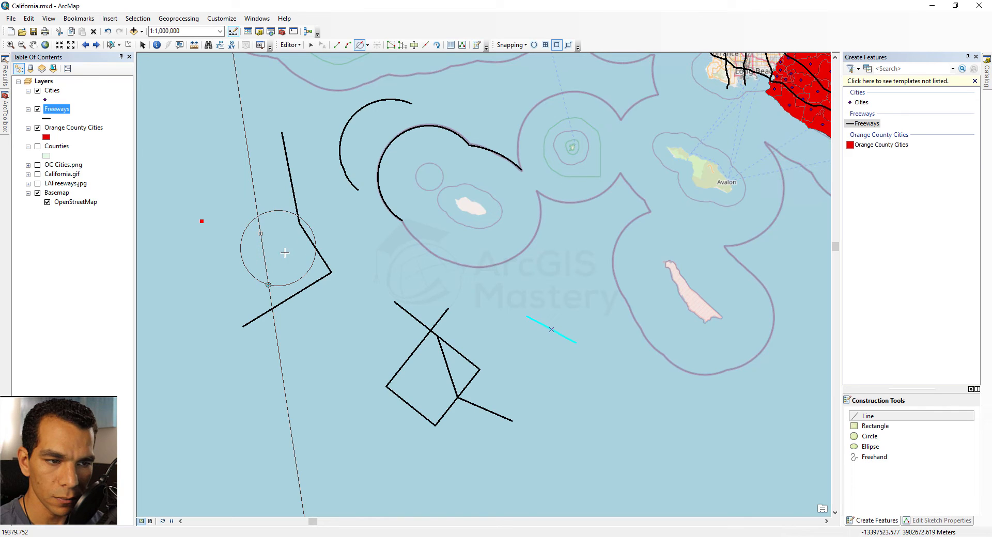
pyautogui.click(259, 216)
pyautogui.press('F2')
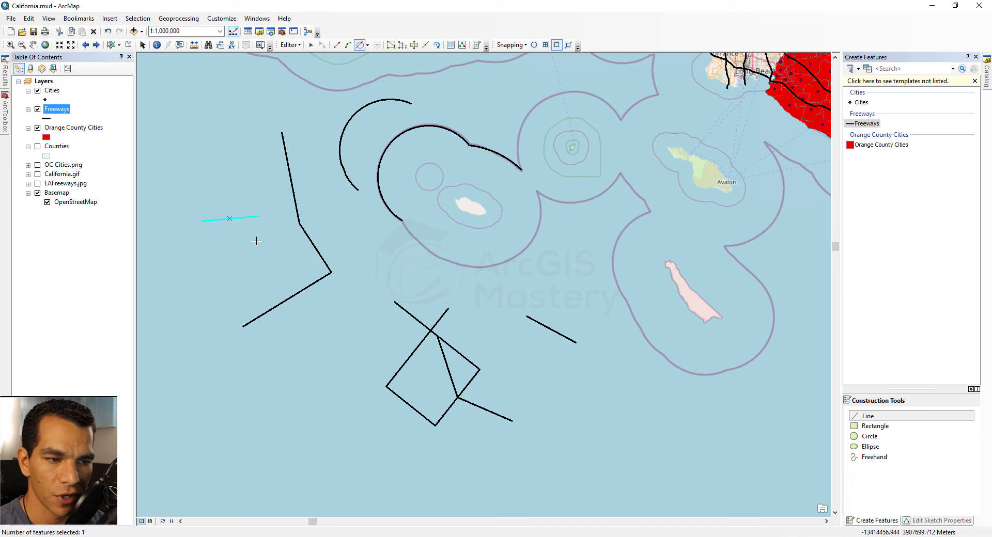
# Step: Sketch a freeway segment from the bent line's lower corner to the Intersection point at the diamond's top
pyautogui.click(368, 45)
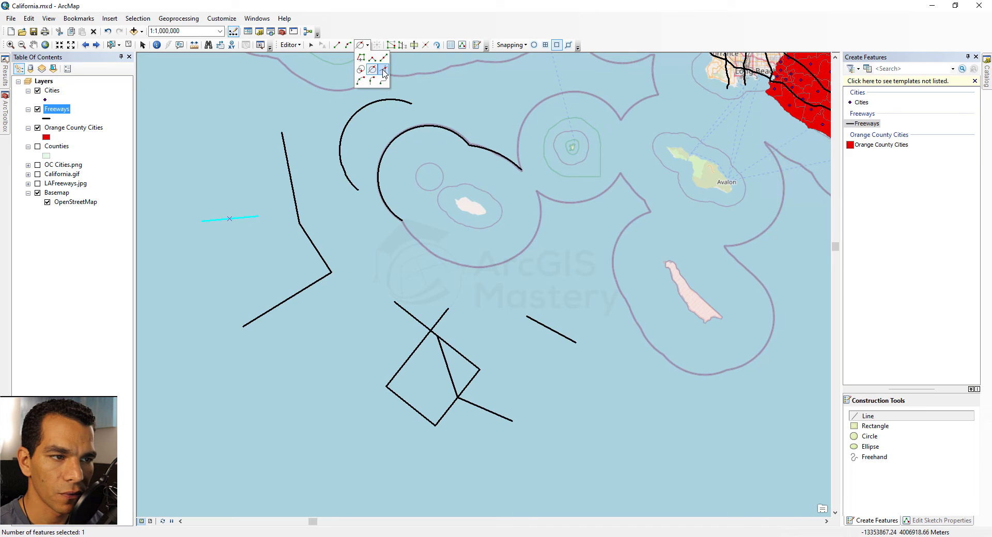
pyautogui.click(384, 71)
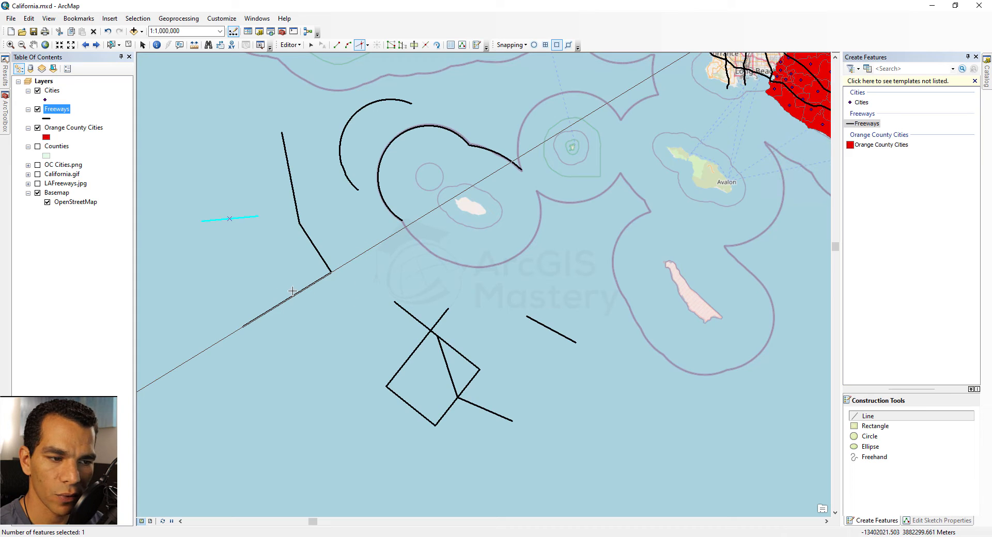
pyautogui.doubleClick(331, 272)
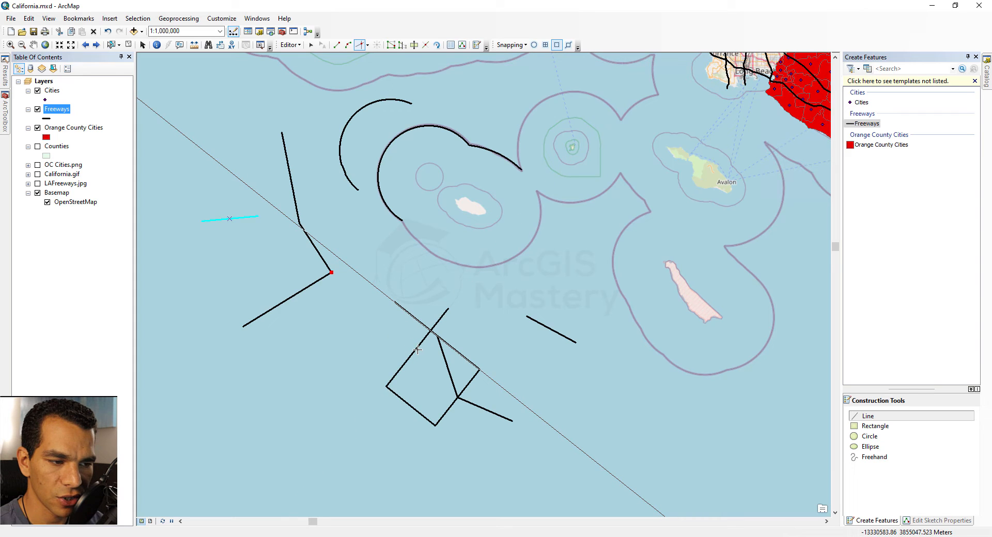
pyautogui.click(430, 331)
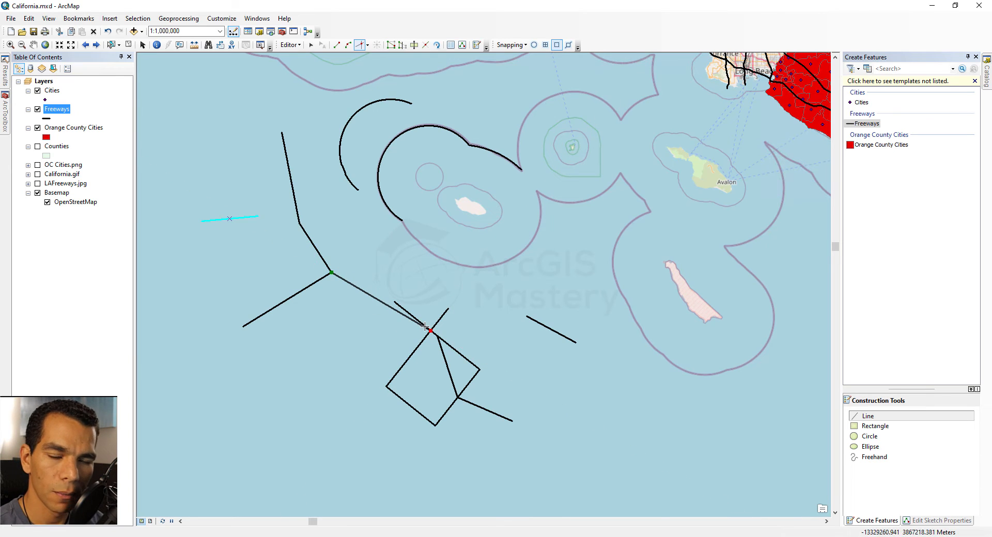
pyautogui.click(367, 46)
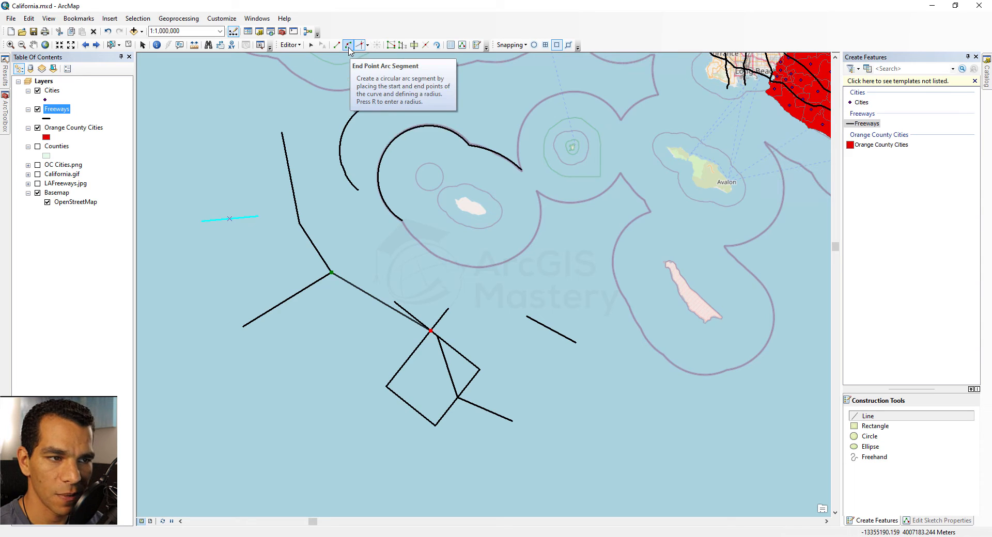
# Step: Start a new freeway line at the lower left with a tangent-curve arc
pyautogui.click(367, 45)
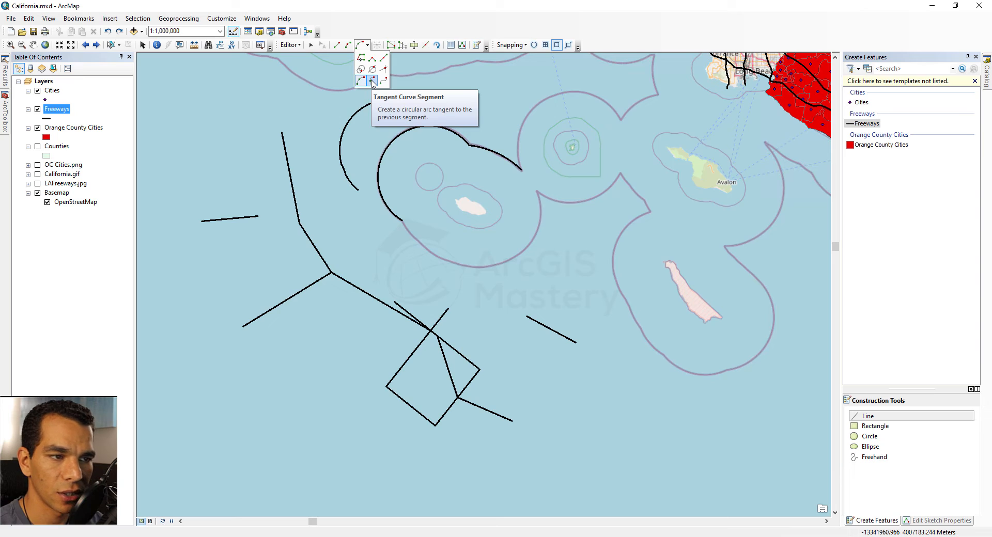
pyautogui.click(372, 82)
pyautogui.click(294, 369)
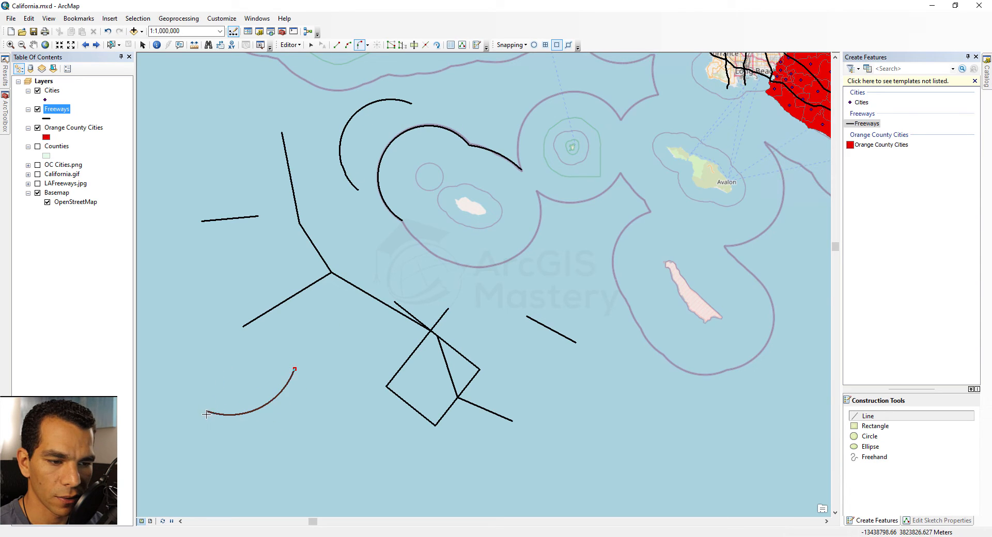
pyautogui.click(210, 363)
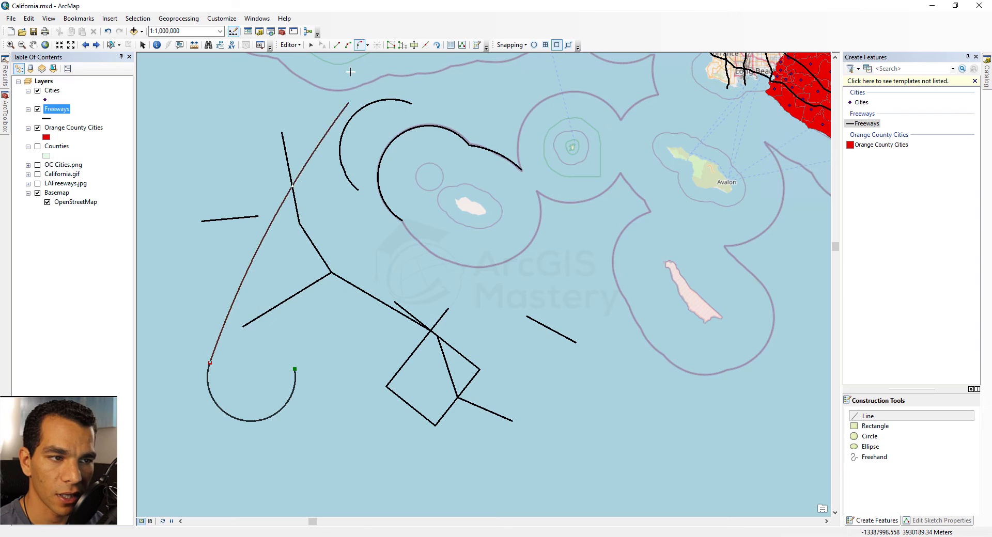
# Step: Continue the line upward along the western side with four straight segments
pyautogui.click(337, 45)
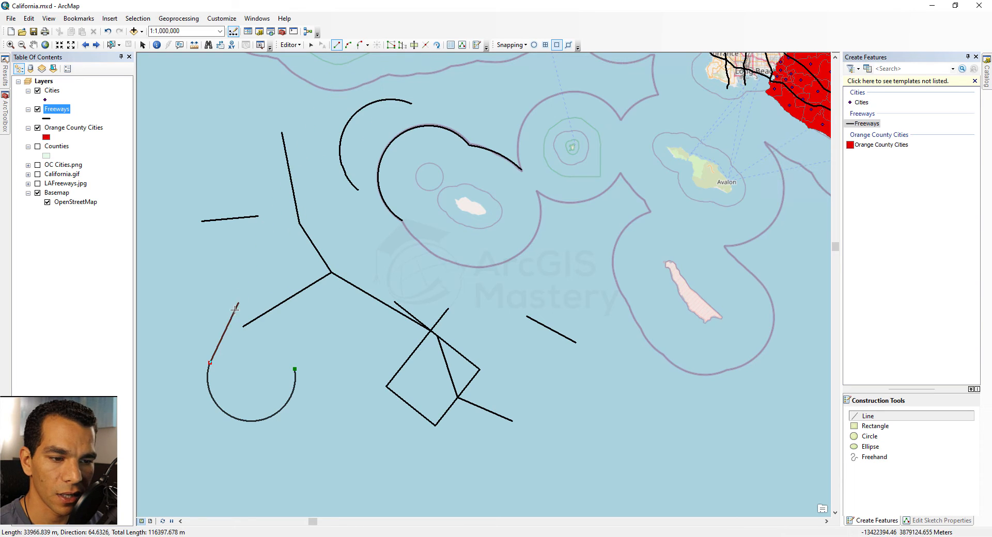
pyautogui.click(178, 293)
pyautogui.click(160, 246)
pyautogui.click(177, 181)
pyautogui.click(227, 145)
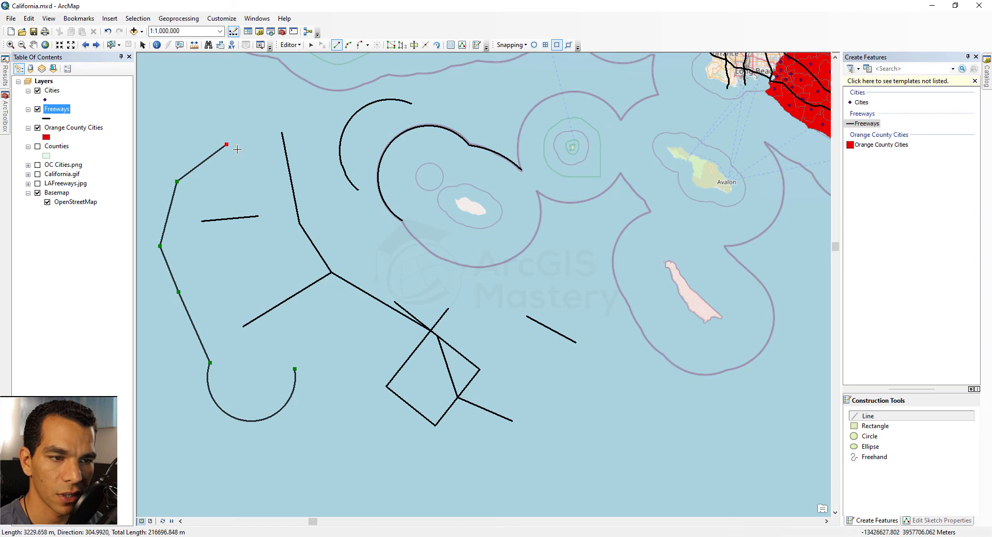
# Step: Add a right-angle segment and finish the new freeway line
pyautogui.click(368, 45)
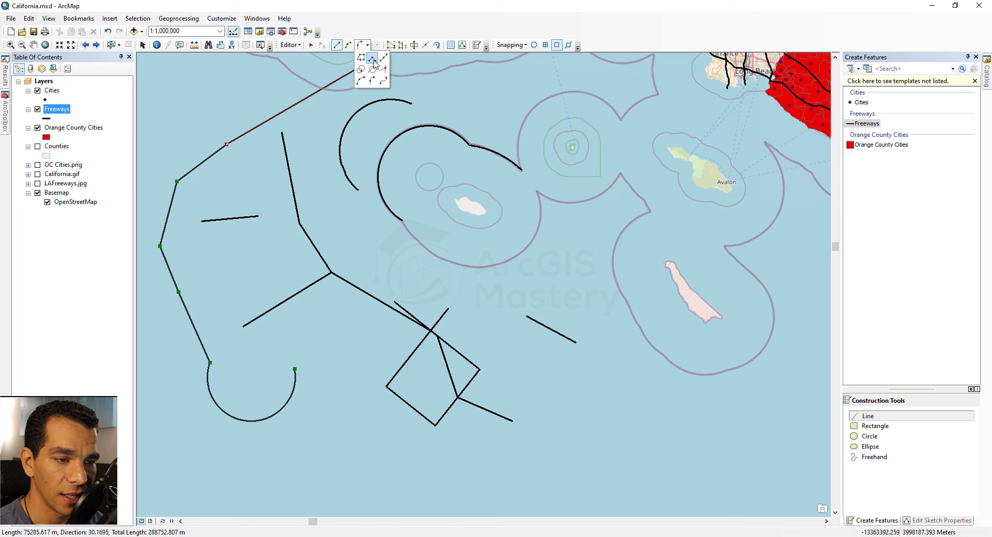
pyautogui.click(373, 60)
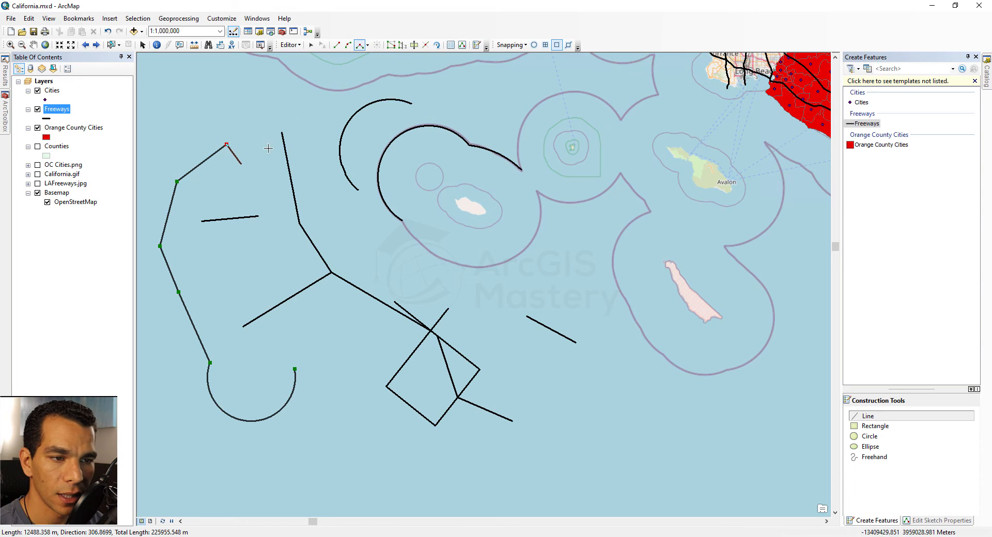
pyautogui.click(264, 198)
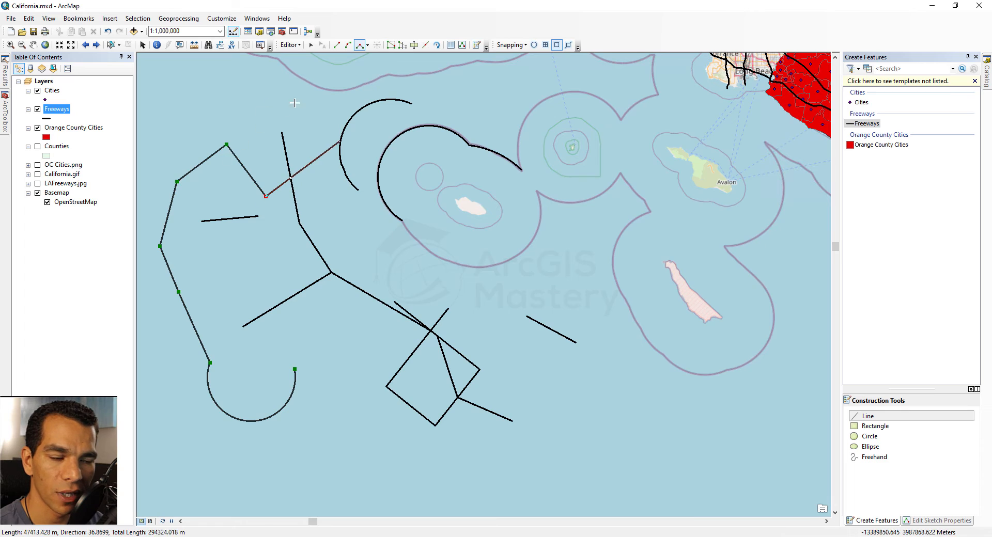
pyautogui.doubleClick(241, 195)
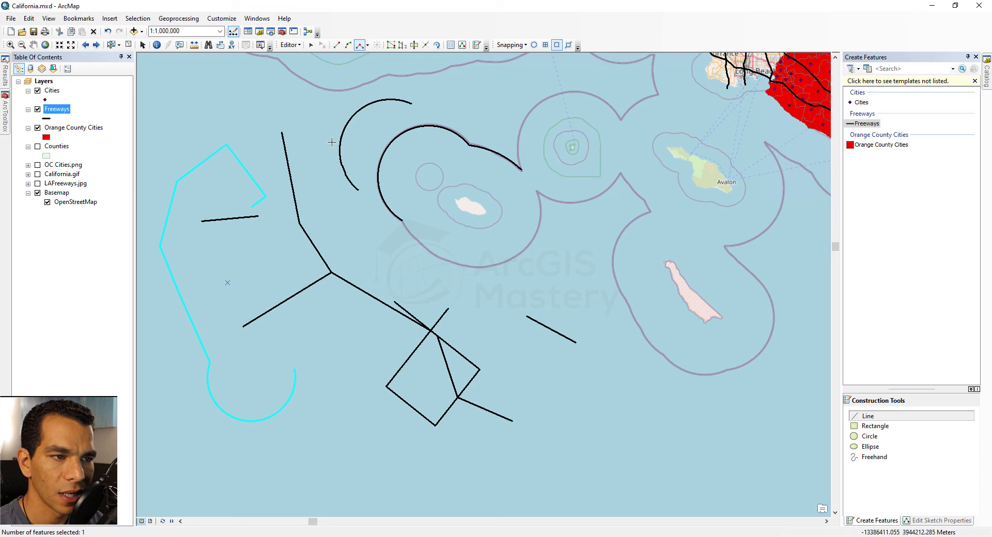
# Step: Draw a small S-shaped Bezier-curve freeway line in the water near the map centre
pyautogui.click(367, 45)
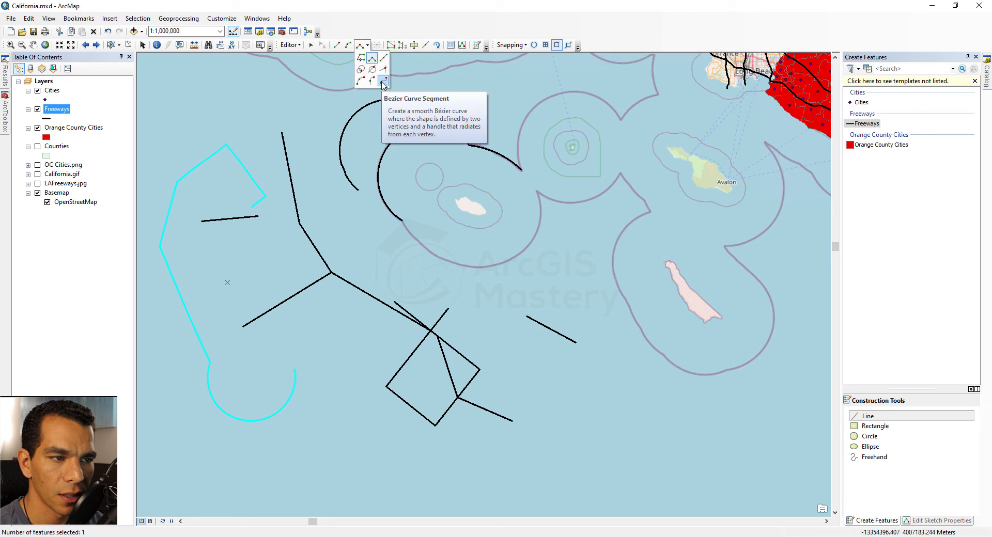
pyautogui.click(383, 81)
pyautogui.click(538, 226)
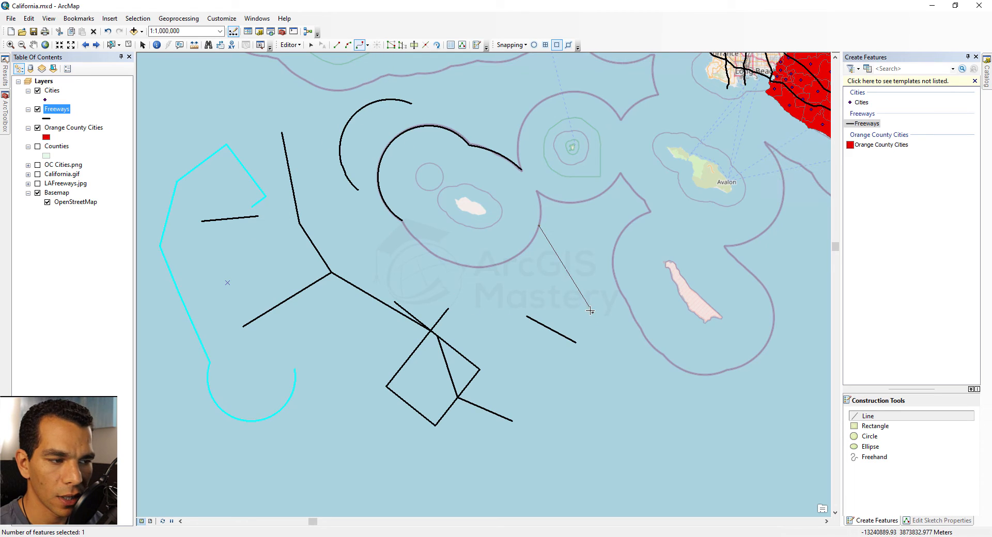
pyautogui.click(590, 311)
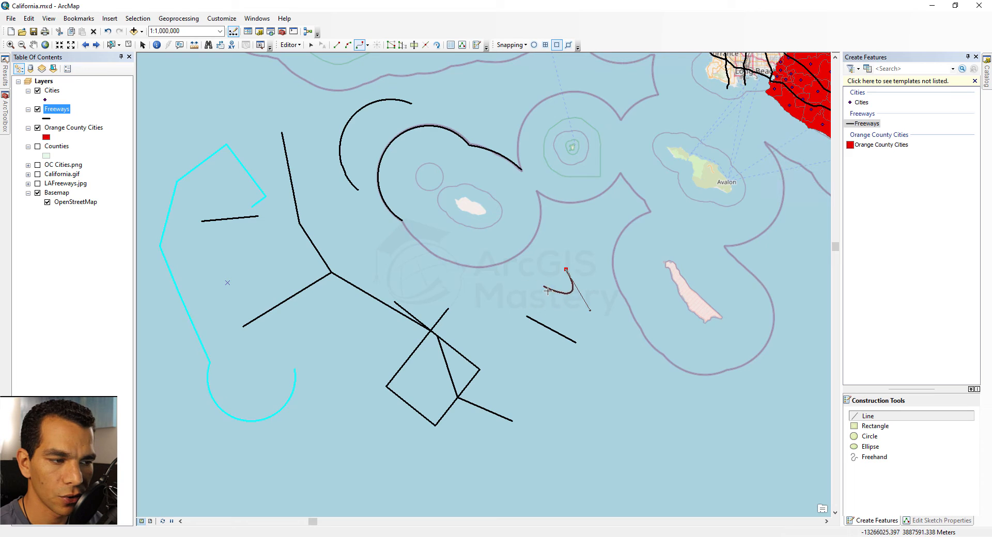
pyautogui.moveTo(537, 288)
pyautogui.mouseDown()
pyautogui.moveTo(551, 321)
pyautogui.moveTo(588, 338)
pyautogui.moveTo(574, 339)
pyautogui.moveTo(571, 326)
pyautogui.mouseUp()
pyautogui.press('F2')
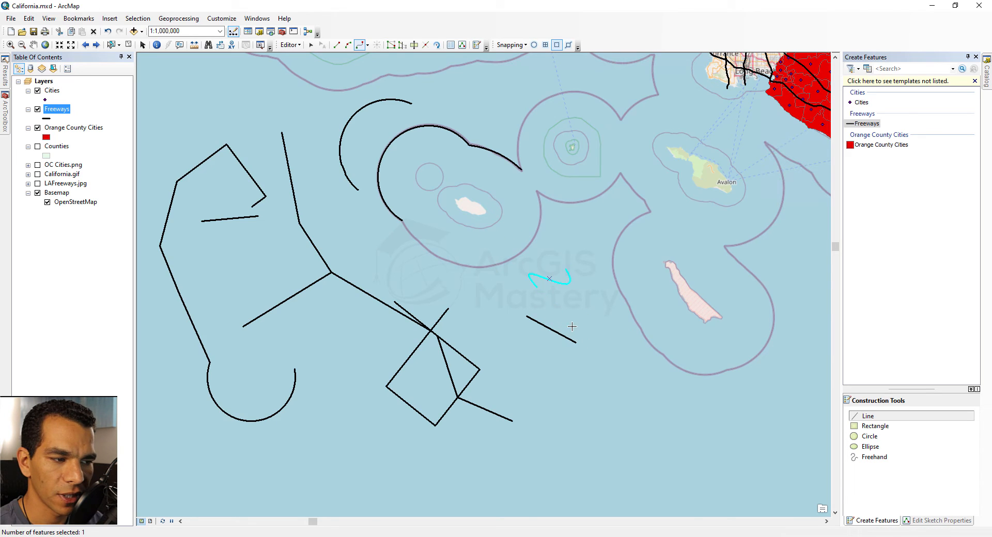
pyautogui.click(367, 45)
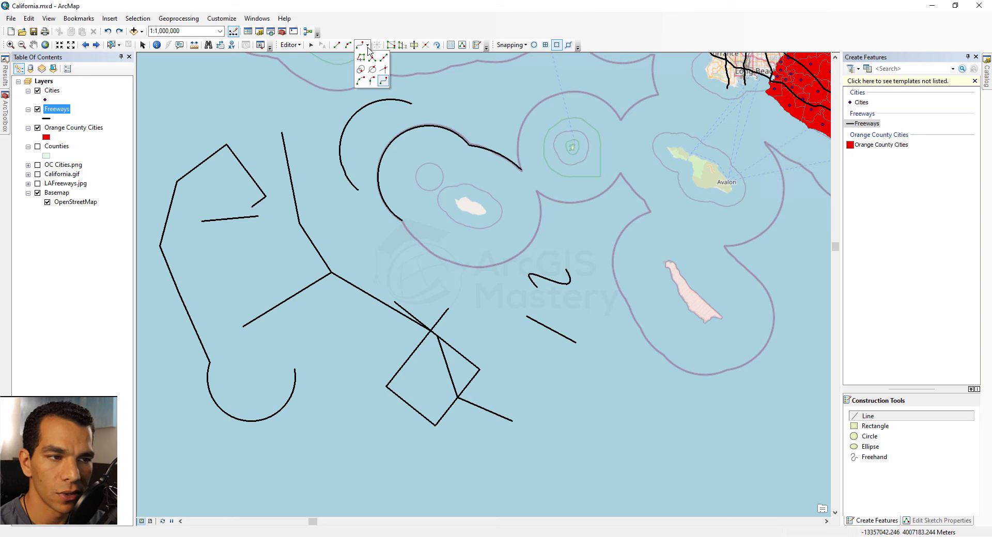
# Step: Box-select all ten sketched freeway lines in the ocean and delete them
pyautogui.click(367, 49)
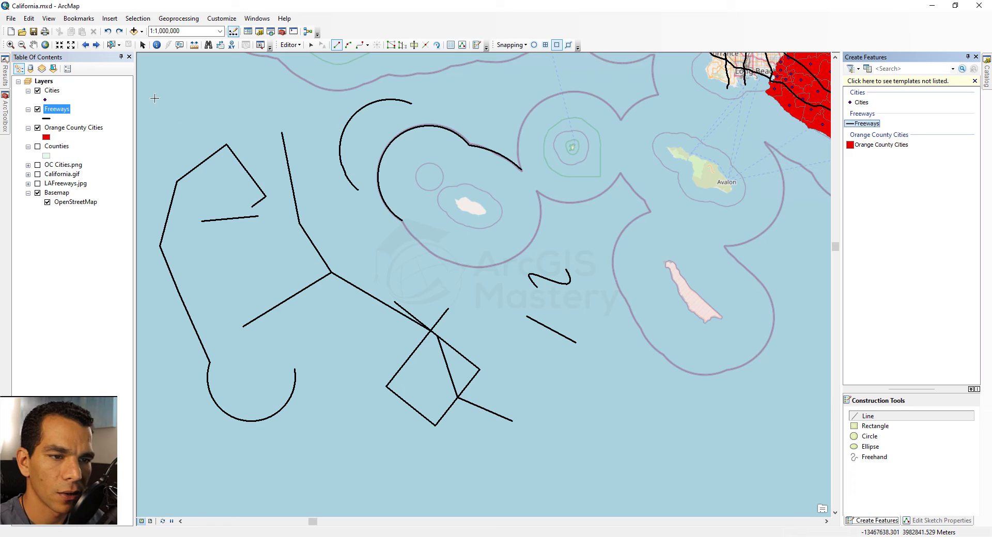
pyautogui.click(310, 46)
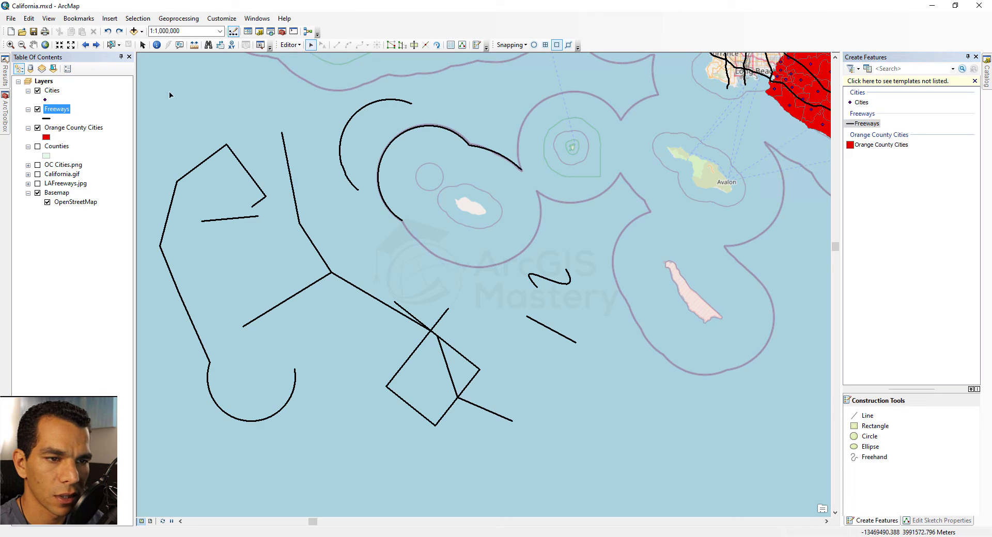
pyautogui.moveTo(147, 83)
pyautogui.mouseDown()
pyautogui.moveTo(639, 435)
pyautogui.moveTo(649, 457)
pyautogui.mouseUp()
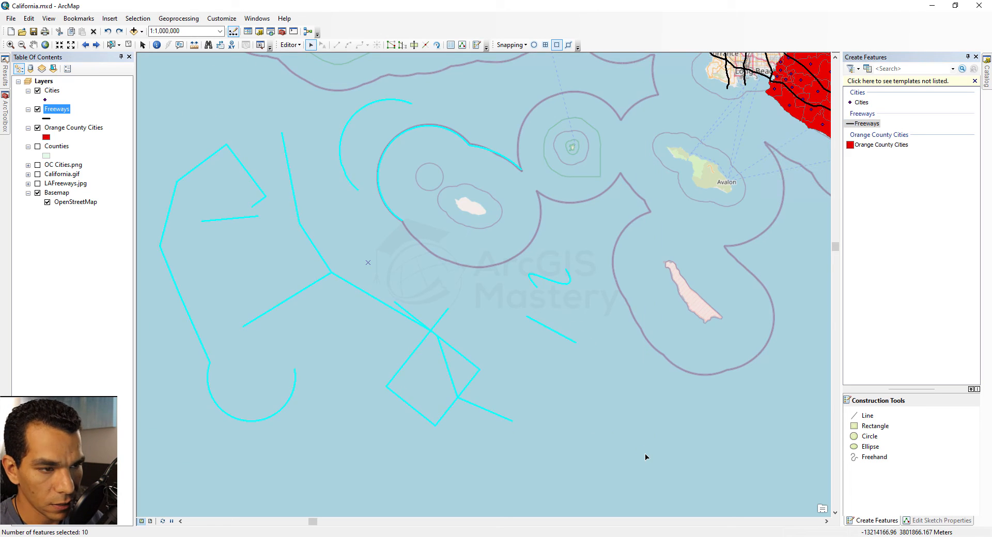
pyautogui.press('Delete')
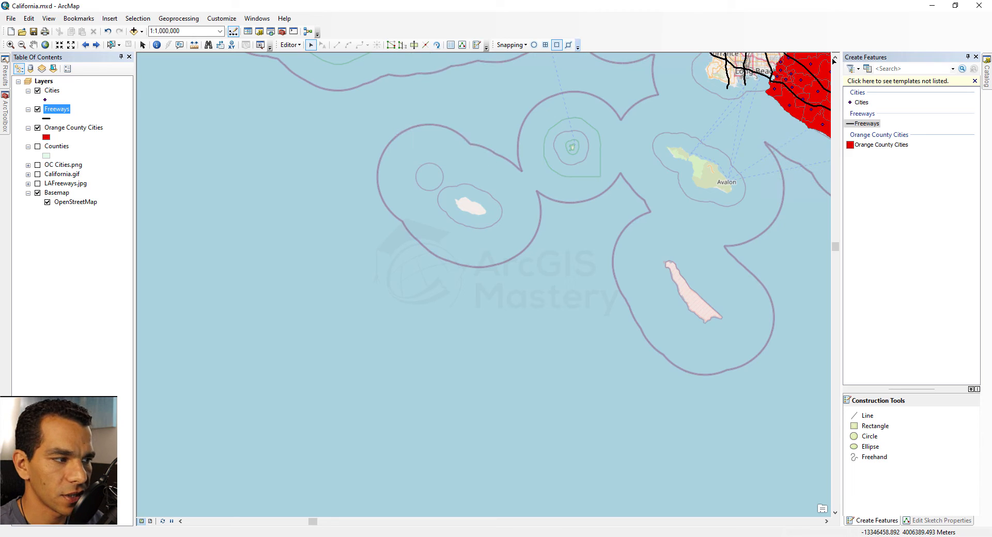
# Step: Draw a four-cornered Orange County Cities polygon west of the islands and view its vertices
pyautogui.click(880, 145)
pyautogui.click(271, 197)
pyautogui.click(332, 219)
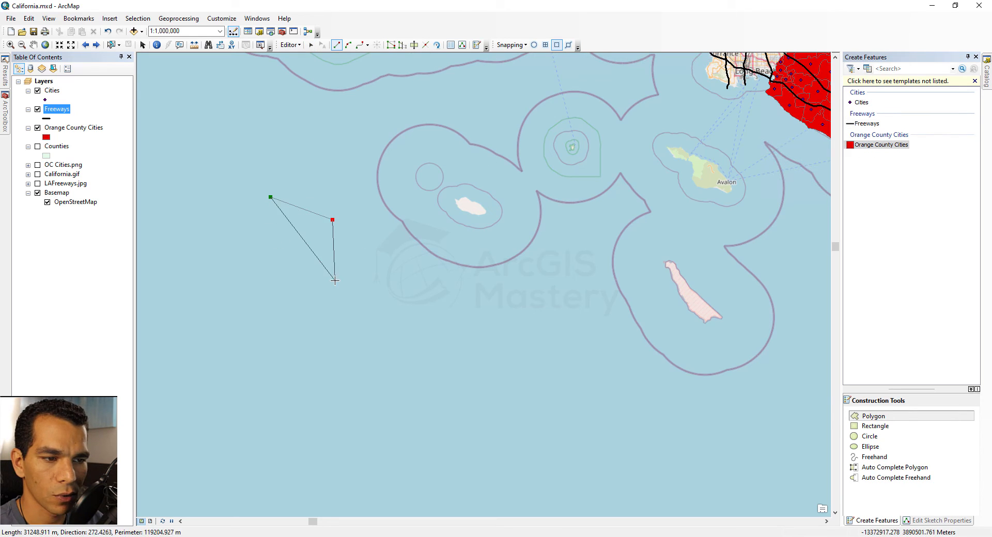
pyautogui.click(334, 279)
pyautogui.doubleClick(202, 251)
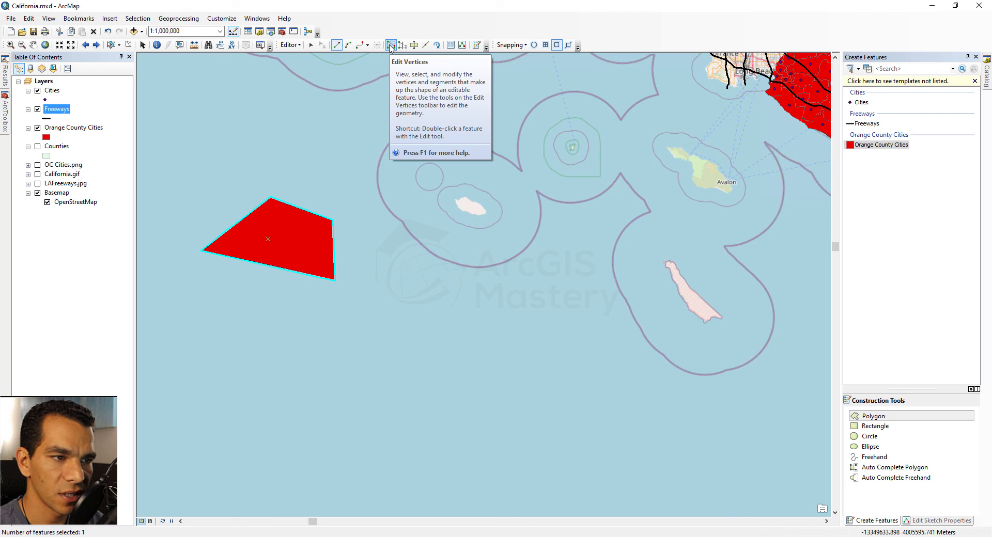
pyautogui.click(391, 45)
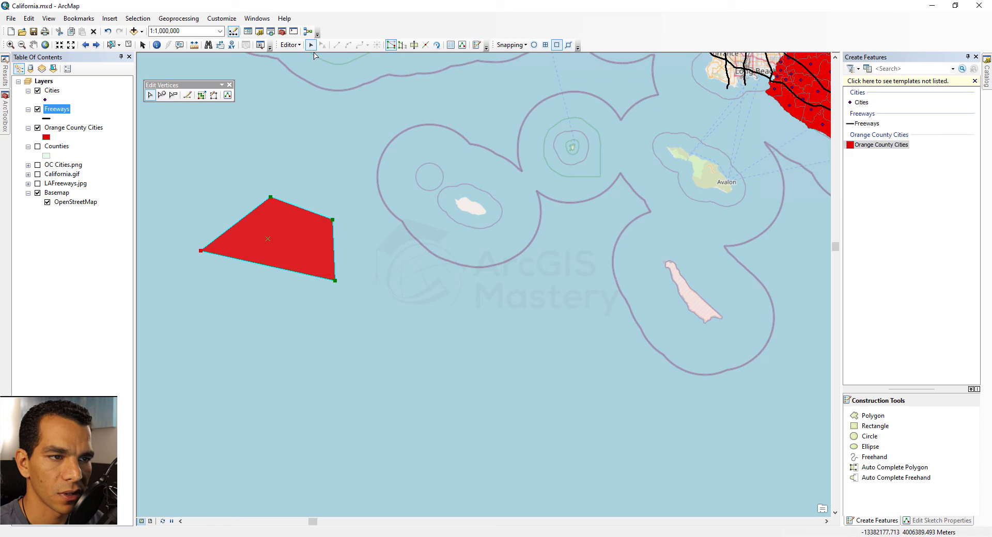
pyautogui.click(400, 245)
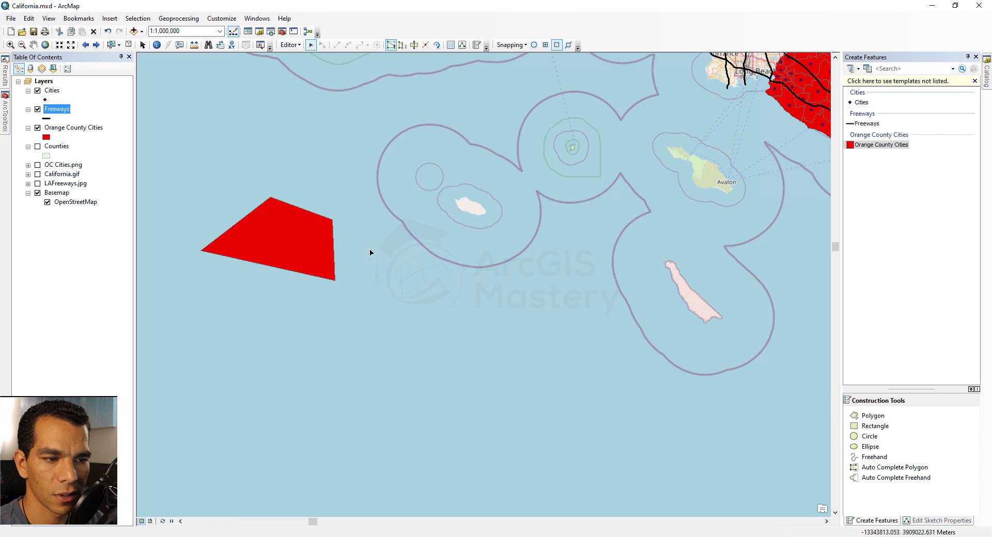
# Step: Reshape the red polygon with a sketch line drawn from above it to below it
pyautogui.doubleClick(288, 233)
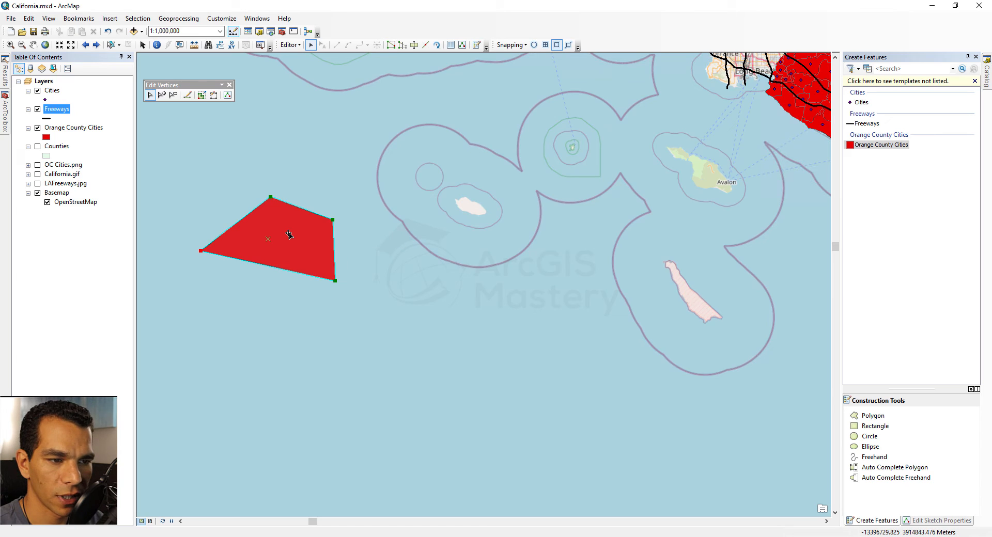
pyautogui.click(401, 45)
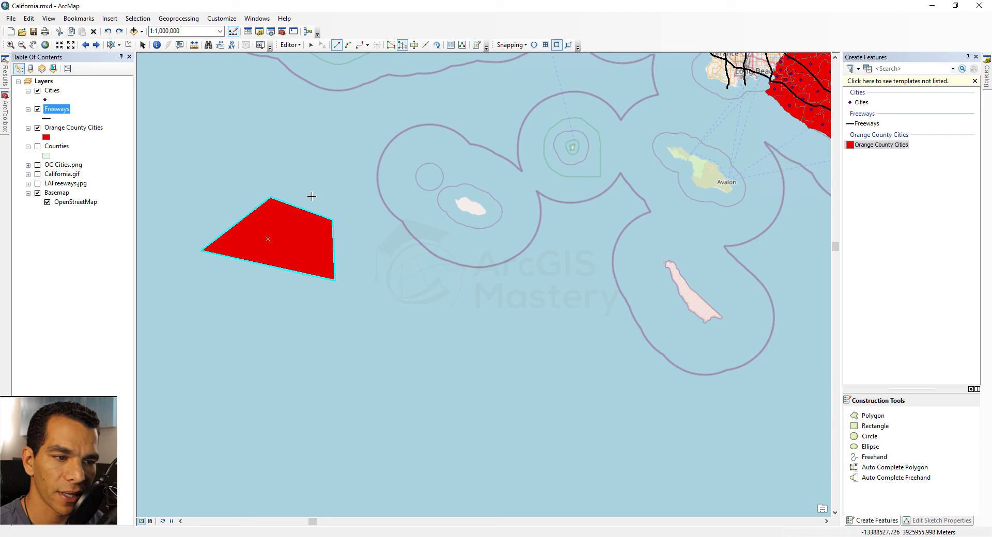
pyautogui.click(323, 158)
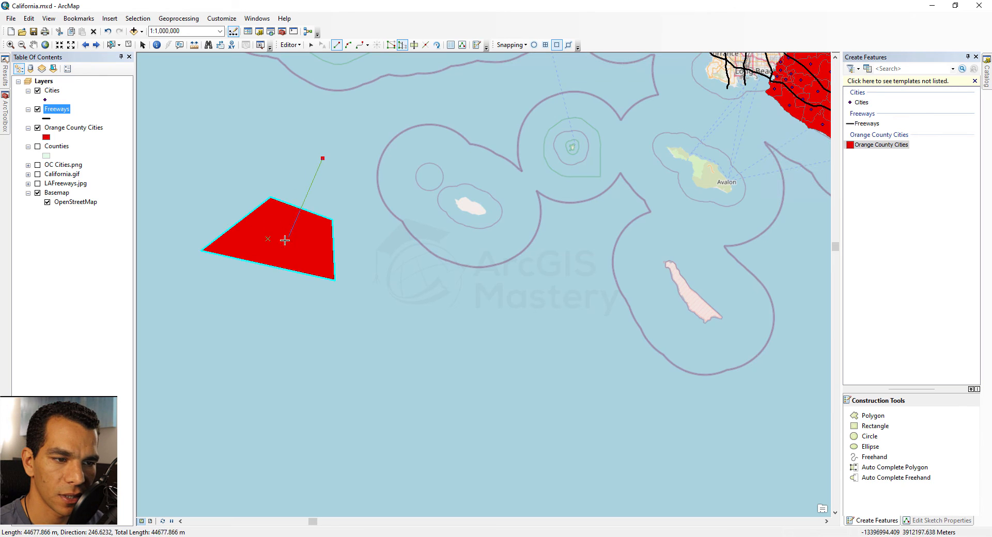
pyautogui.doubleClick(274, 312)
# Step: Reshape the polygon with a zigzag sketch line, then undo the jagged result
pyautogui.click(257, 172)
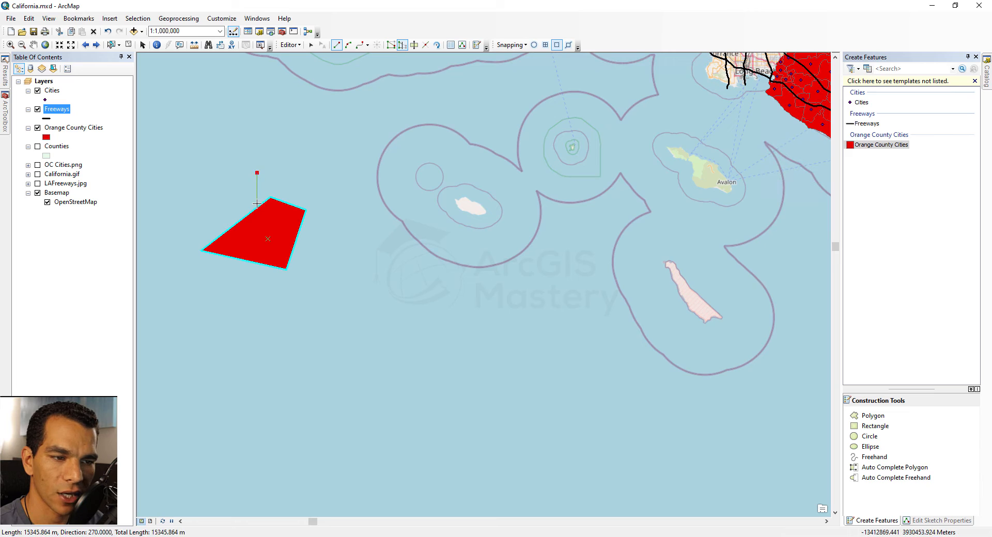
pyautogui.click(259, 231)
pyautogui.click(274, 207)
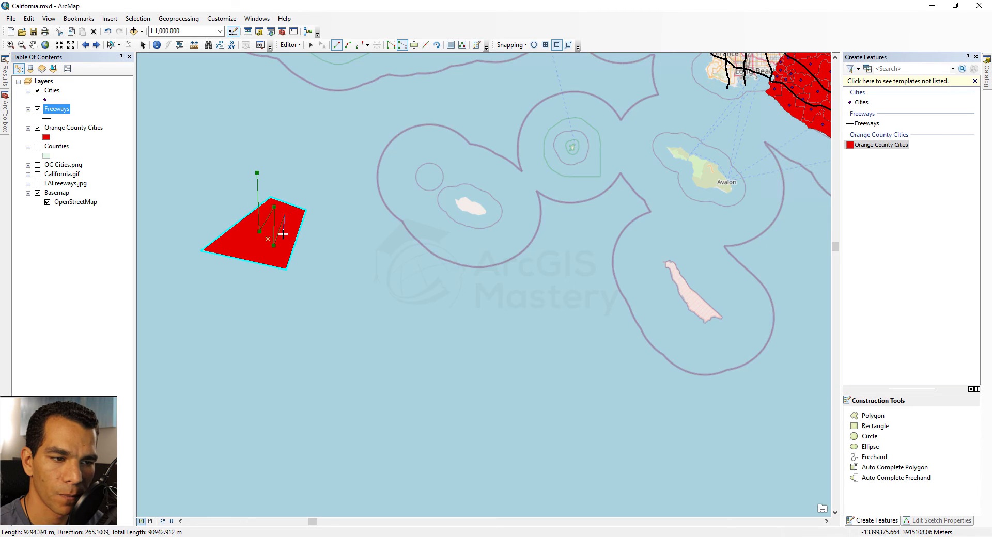
pyautogui.click(273, 245)
pyautogui.click(285, 214)
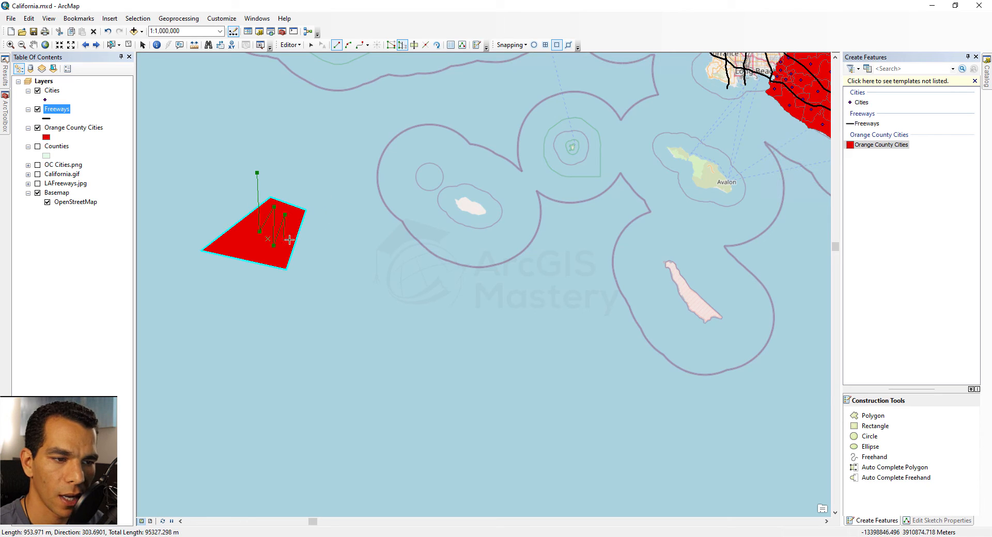
pyautogui.doubleClick(337, 208)
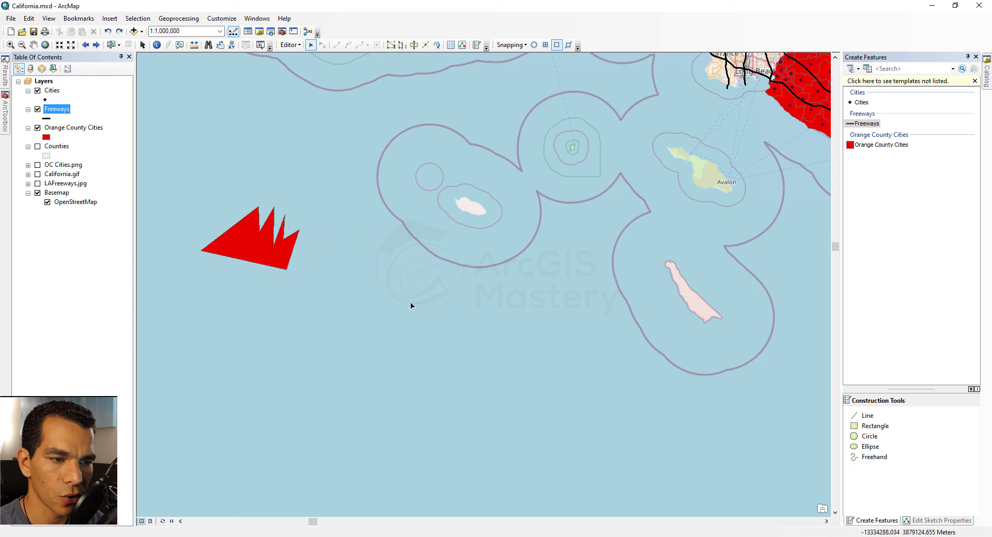
pyautogui.hotkey('ctrl', 'z')
pyautogui.hotkey('ctrl', 'z')
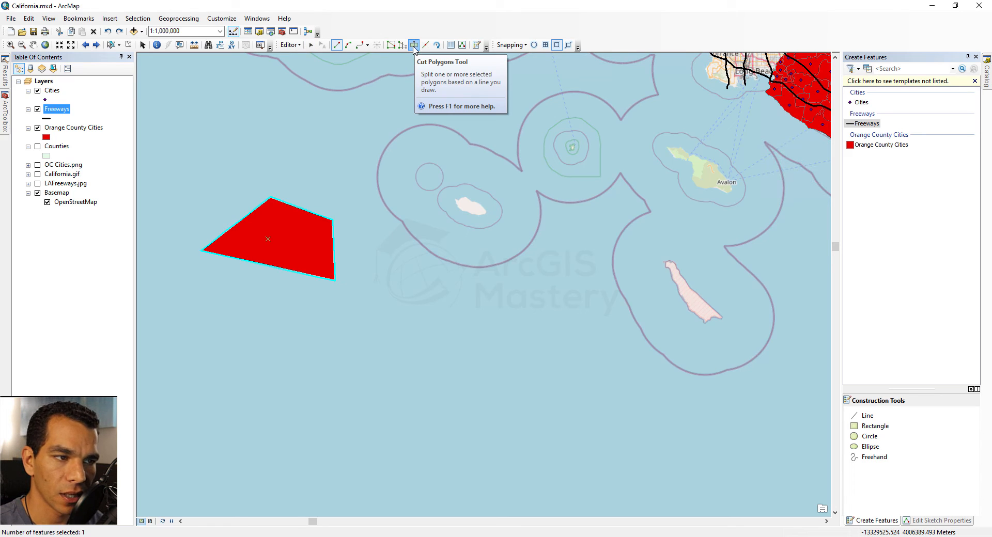
# Step: Cut the red polygon in two and move the right half down and to the right
pyautogui.click(325, 144)
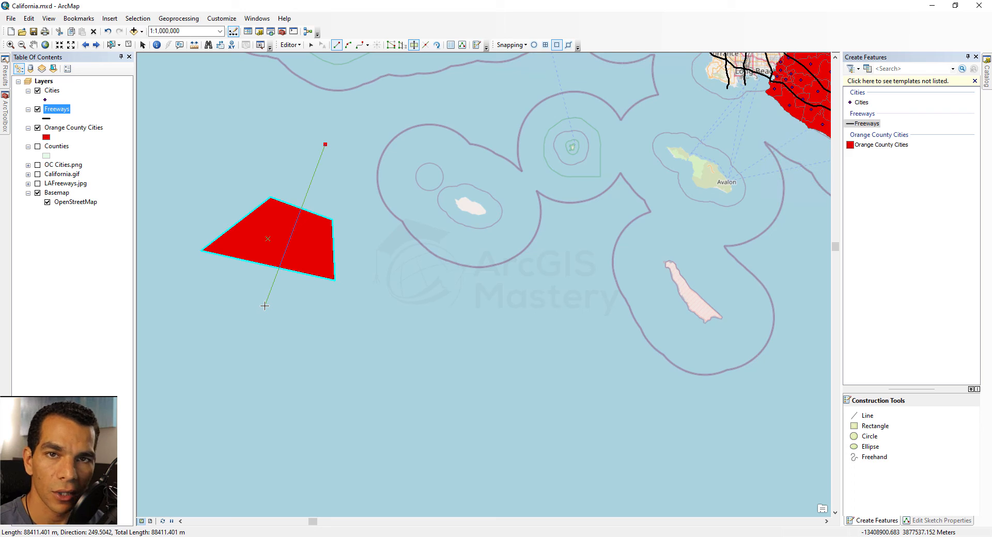
pyautogui.doubleClick(265, 307)
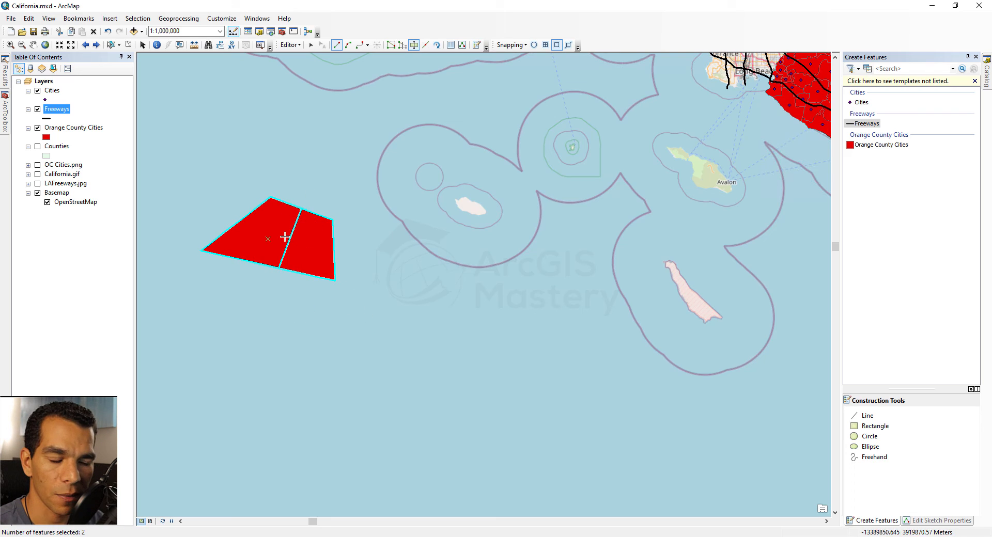
pyautogui.click(311, 45)
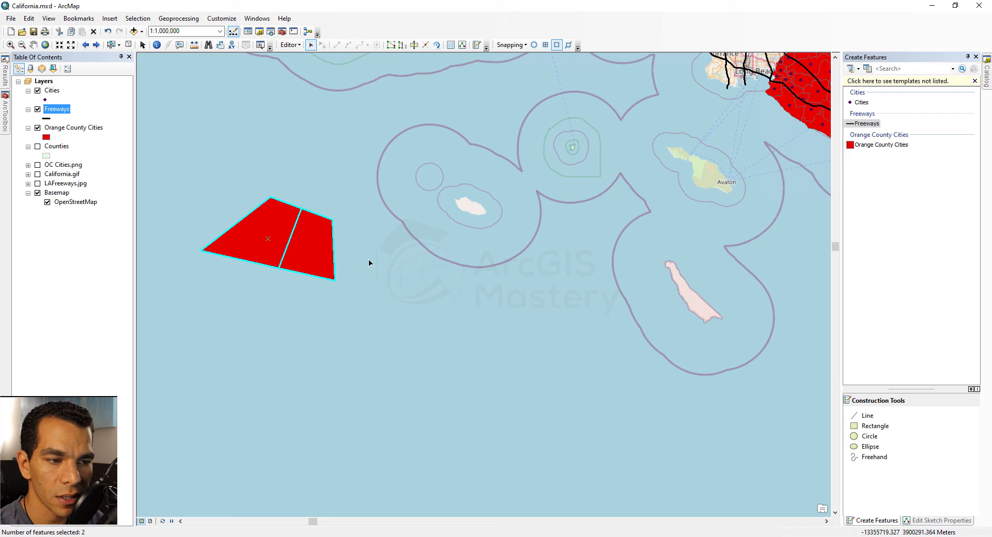
pyautogui.click(341, 254)
pyautogui.moveTo(317, 250); pyautogui.dragTo(360, 292)
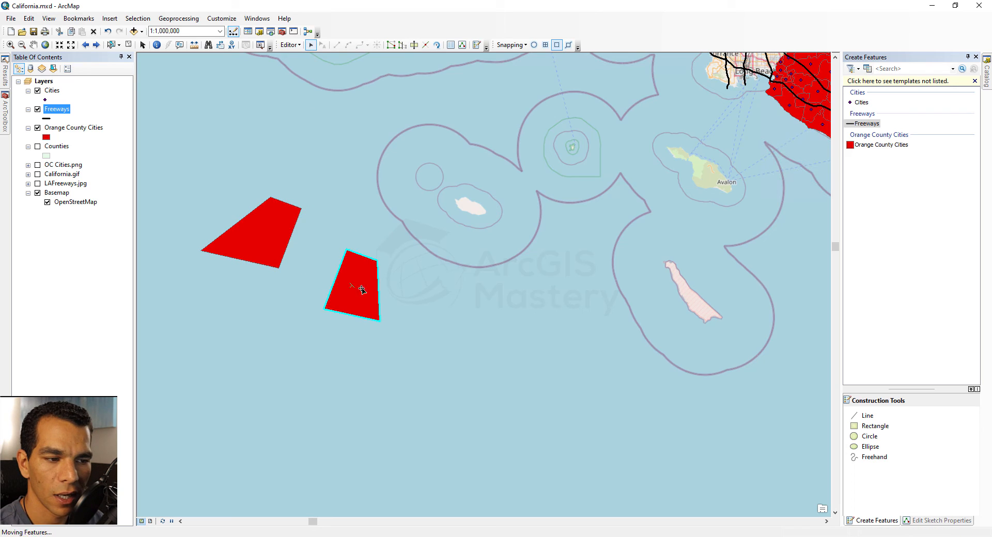
# Step: Cut the moved piece into upper and lower parts
pyautogui.click(415, 45)
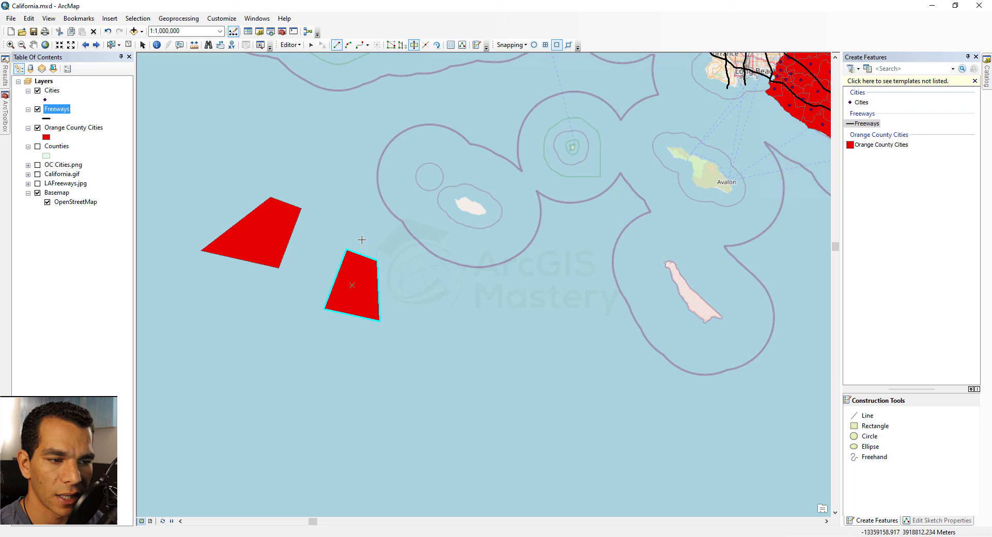
pyautogui.click(313, 264)
pyautogui.doubleClick(422, 296)
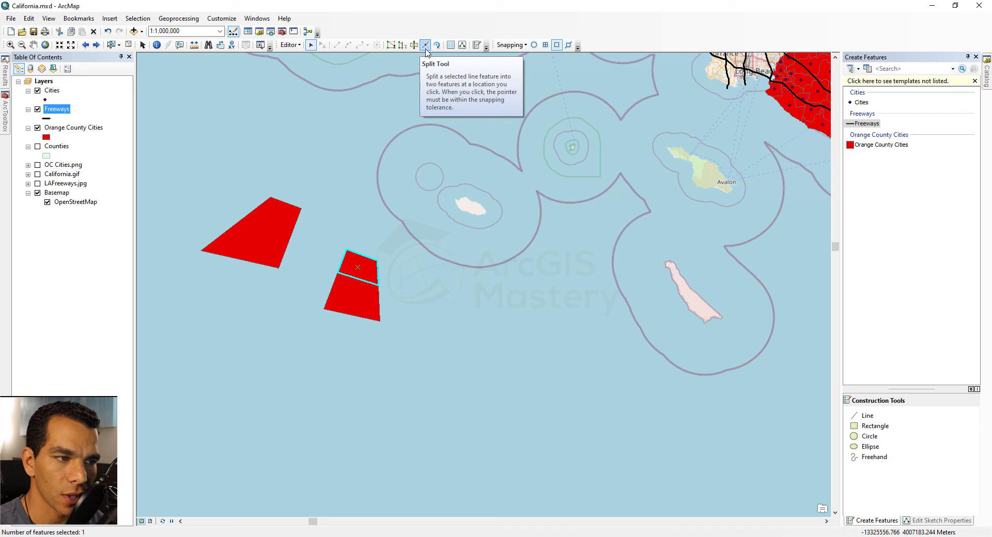
# Step: Draw a Freeways line along the bottom ending in a diagonal rising back to the upper left
pyautogui.click(866, 123)
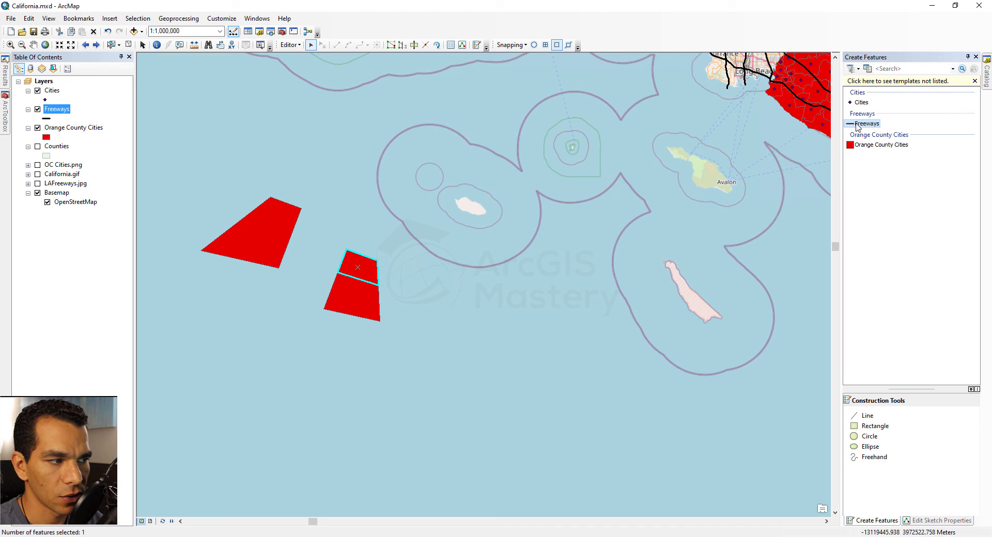
pyautogui.click(216, 361)
pyautogui.click(612, 360)
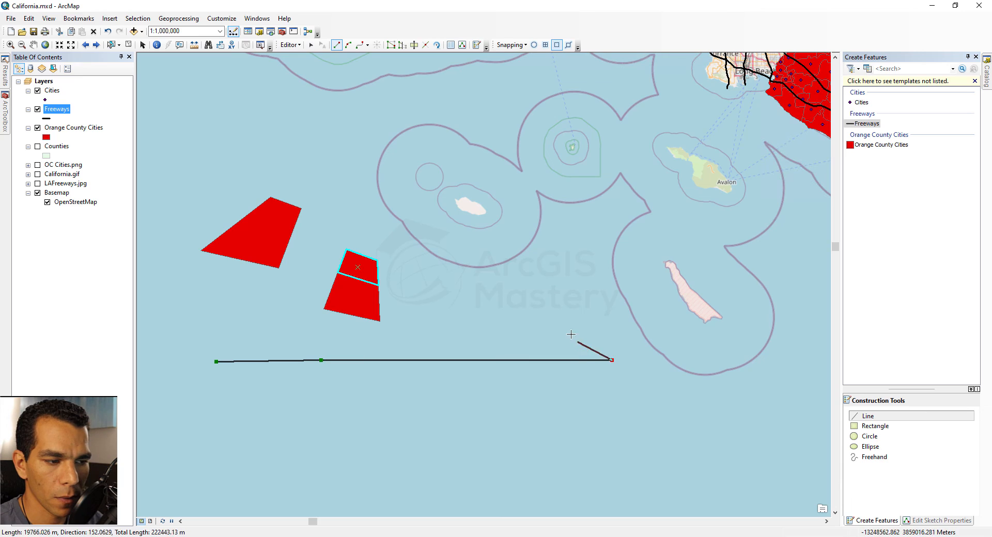
pyautogui.doubleClick(560, 300)
# Step: Split the freeway line near its left end and again at its corner vertex
pyautogui.click(425, 45)
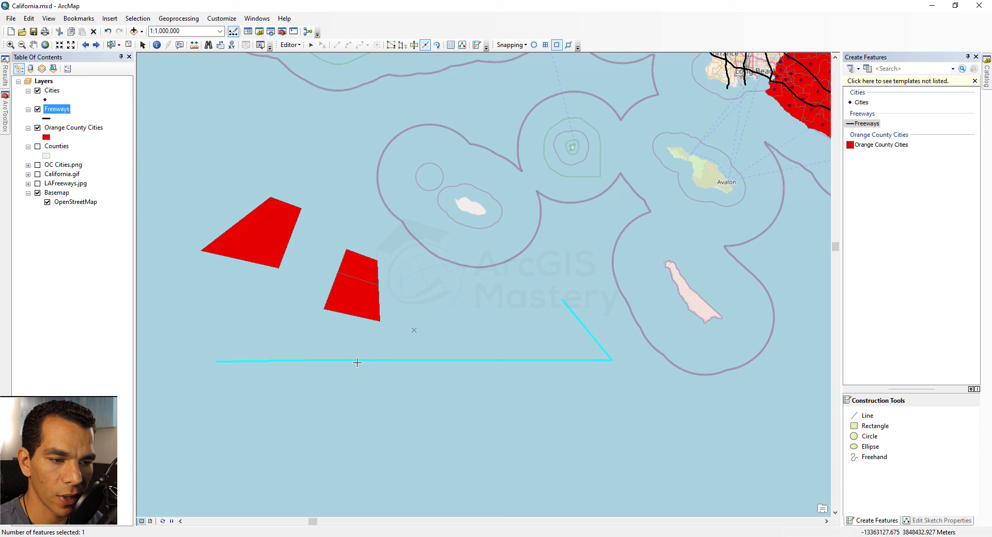
pyautogui.click(321, 360)
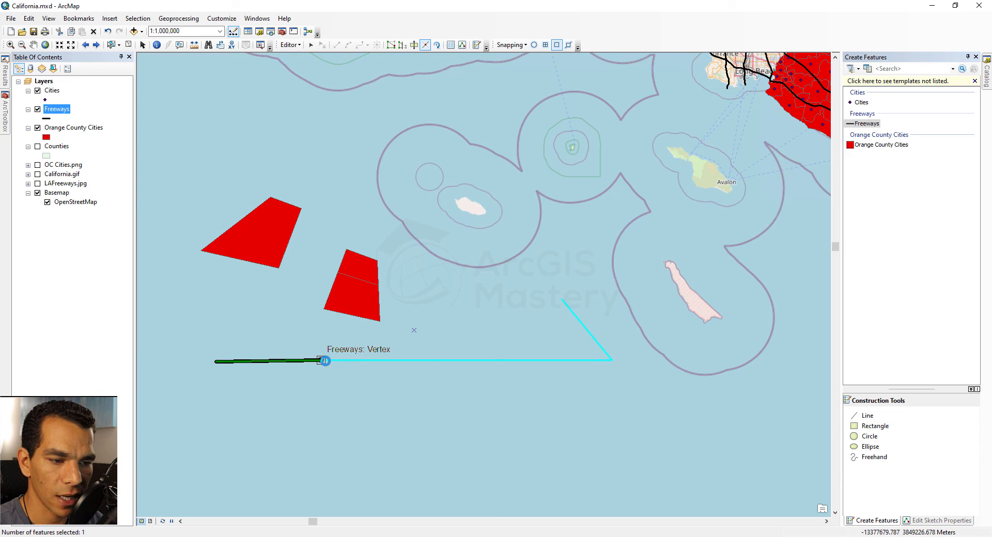
pyautogui.click(293, 361)
pyautogui.click(367, 361)
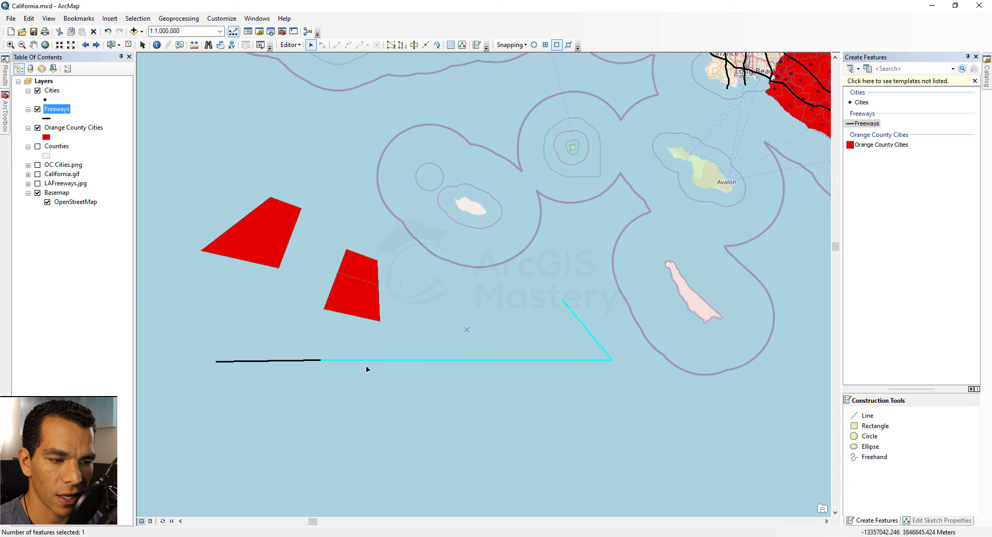
pyautogui.click(425, 44)
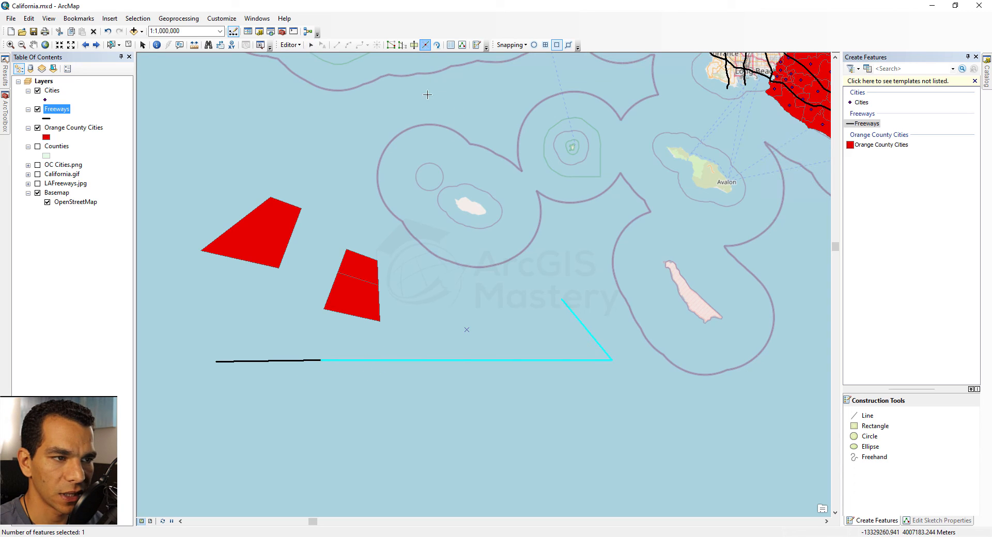
pyautogui.click(611, 360)
pyautogui.click(550, 361)
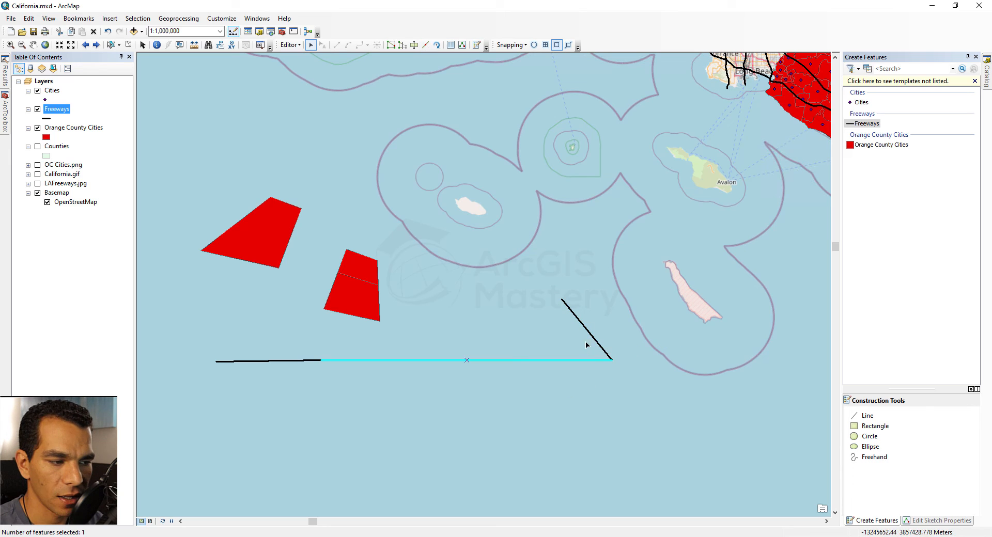
pyautogui.click(587, 333)
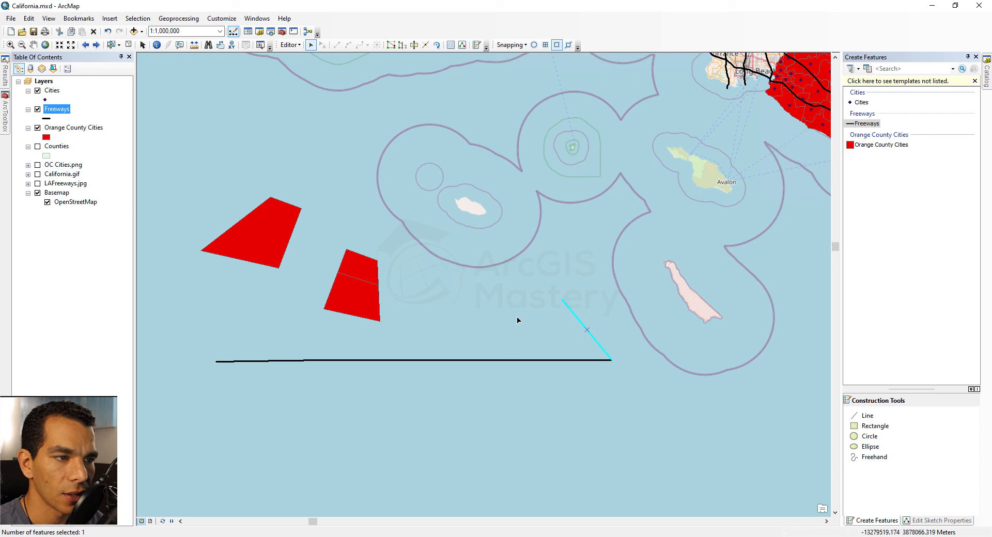
# Step: Rotate the diagonal freeway piece slightly
pyautogui.click(437, 45)
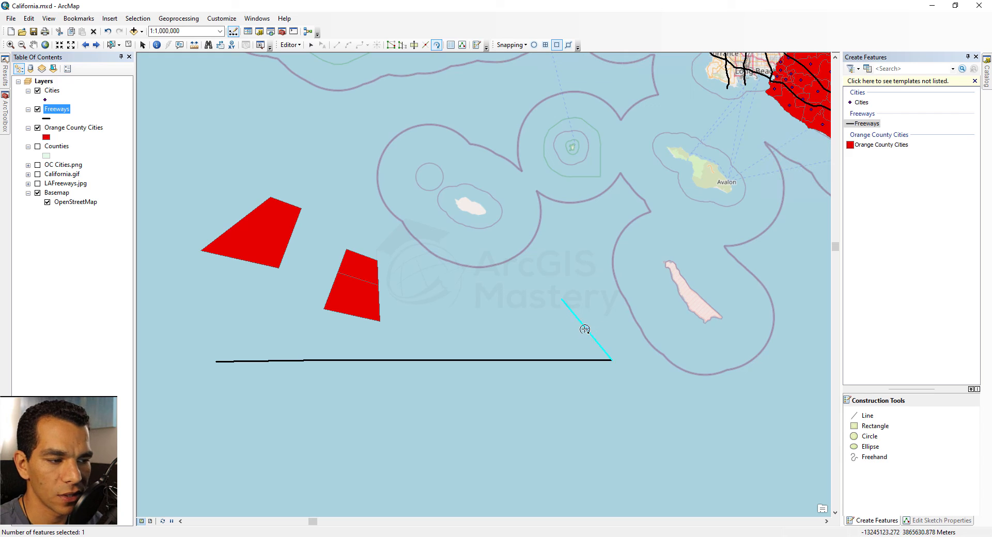
pyautogui.moveTo(584, 328)
pyautogui.mouseDown()
pyautogui.moveTo(569, 328)
pyautogui.moveTo(578, 343)
pyautogui.moveTo(583, 332)
pyautogui.mouseUp()
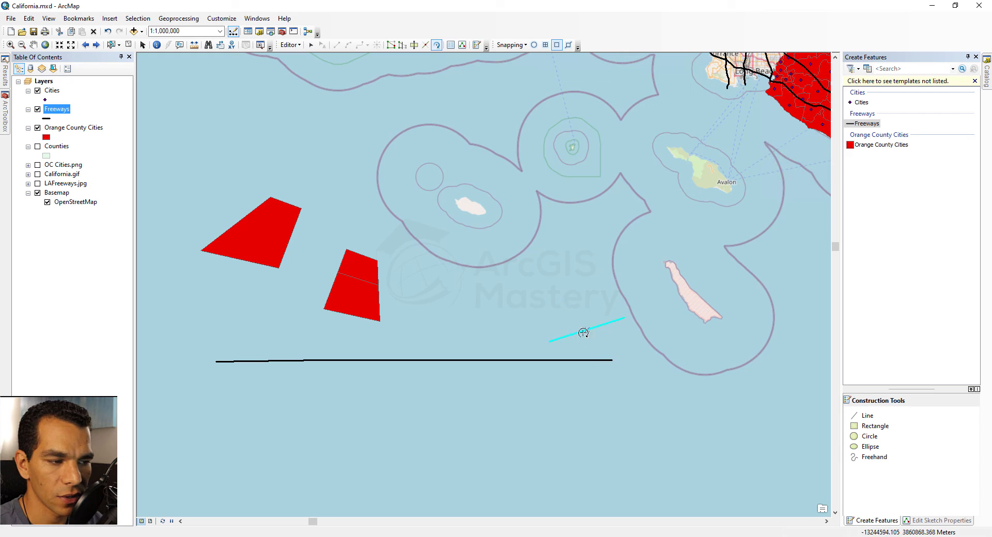
pyautogui.click(508, 361)
pyautogui.press('e')
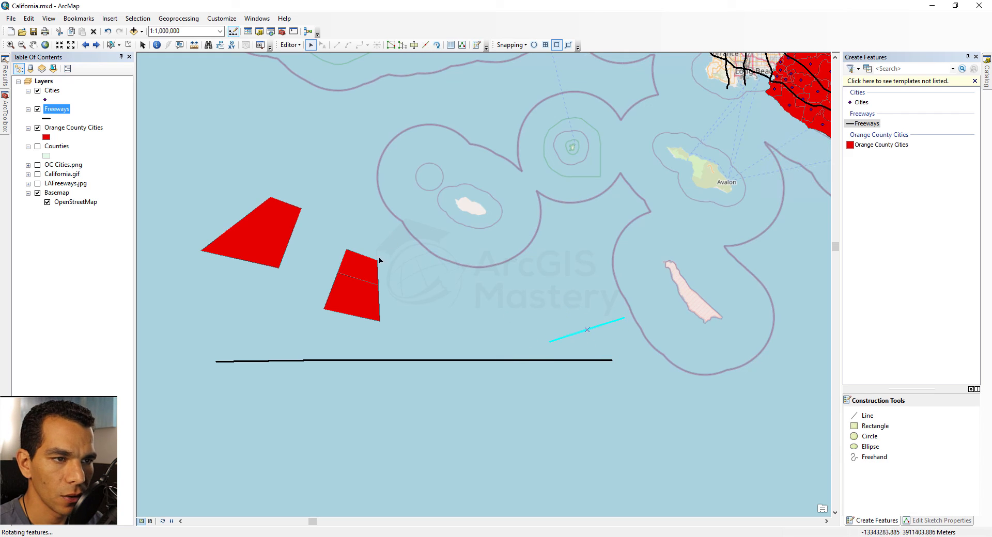
# Step: Select and rotate the small upper polygon piece
pyautogui.click(362, 271)
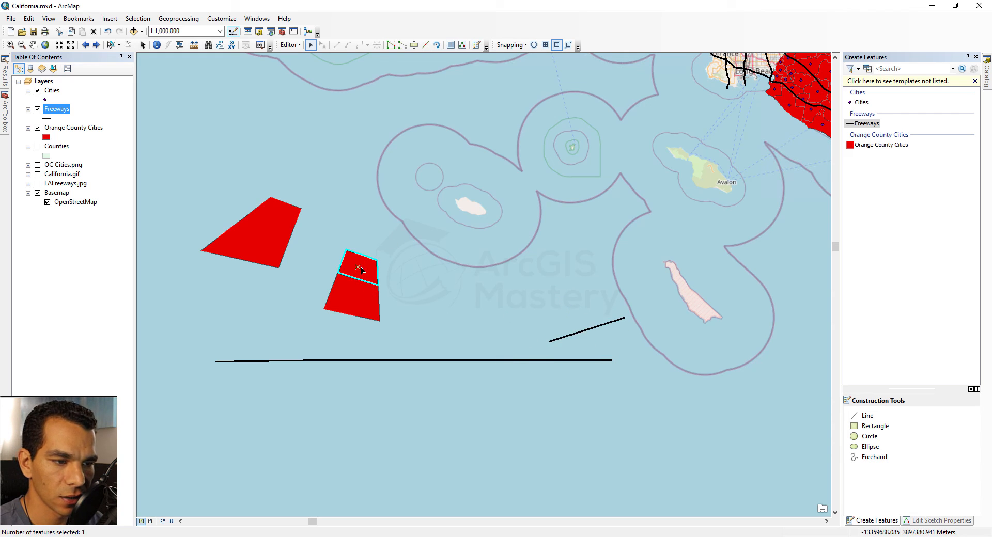
pyautogui.click(436, 45)
pyautogui.moveTo(357, 269); pyautogui.dragTo(360, 273)
pyautogui.hotkey('ctrl', 'z')
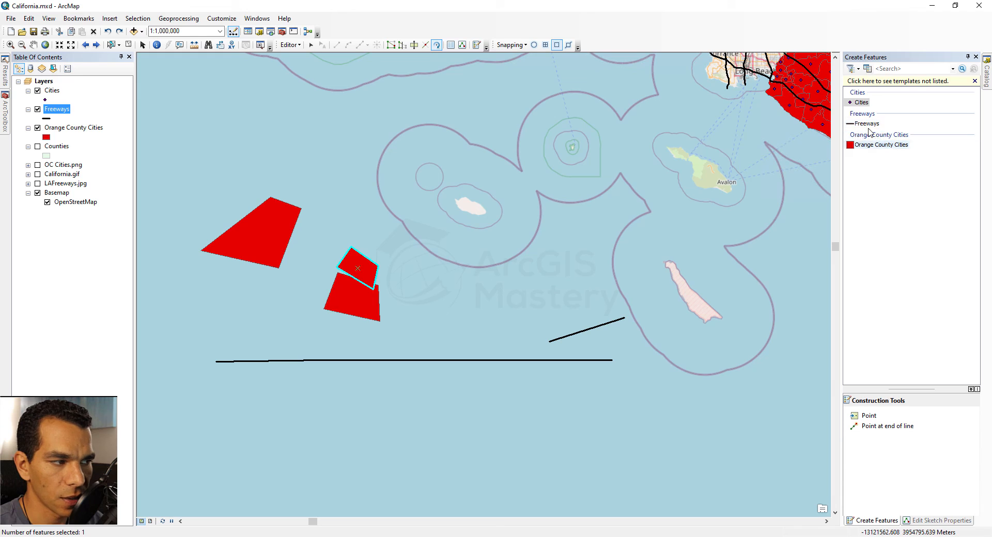
# Step: Add three Cities points in the sea northwest of the red polygons
pyautogui.click(861, 102)
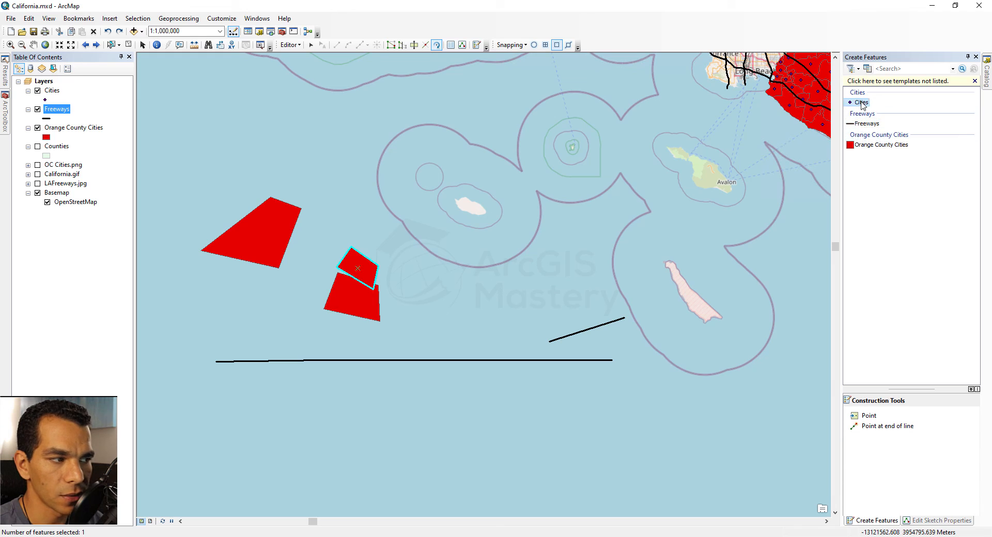
pyautogui.click(309, 127)
pyautogui.click(222, 141)
pyautogui.click(270, 108)
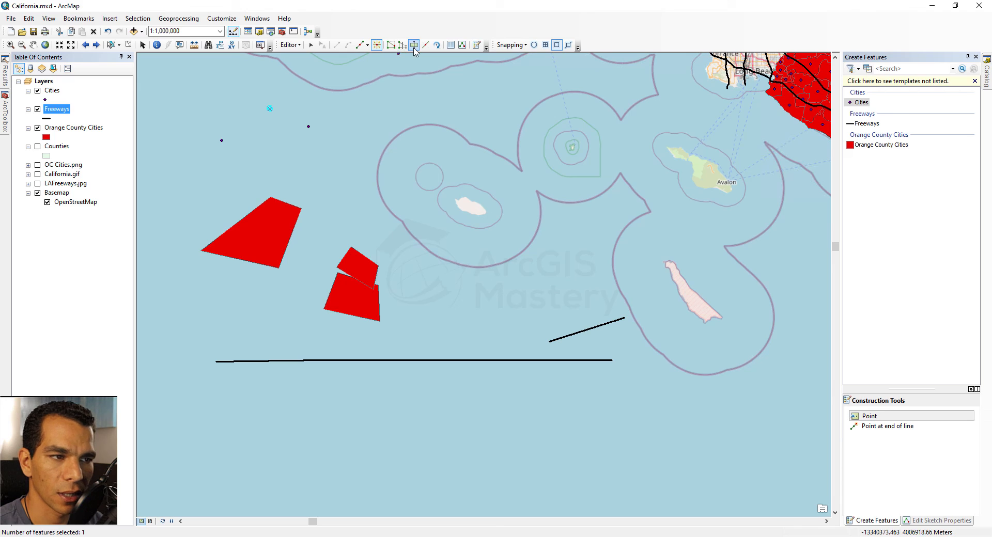
pyautogui.press('e')
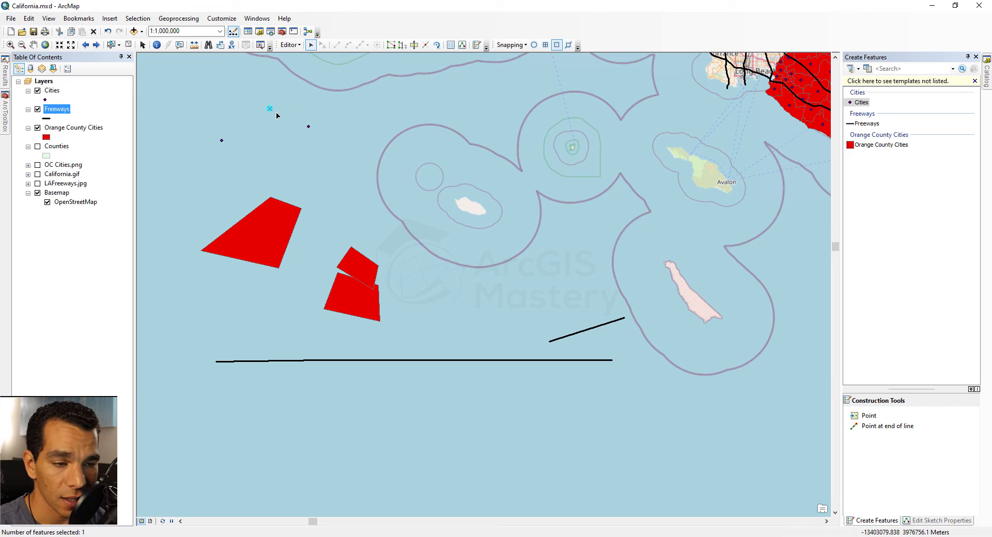
# Step: Copy the large red polygon and paste it into the Orange County Cities layer
pyautogui.click(268, 232)
pyautogui.rightClick(275, 219)
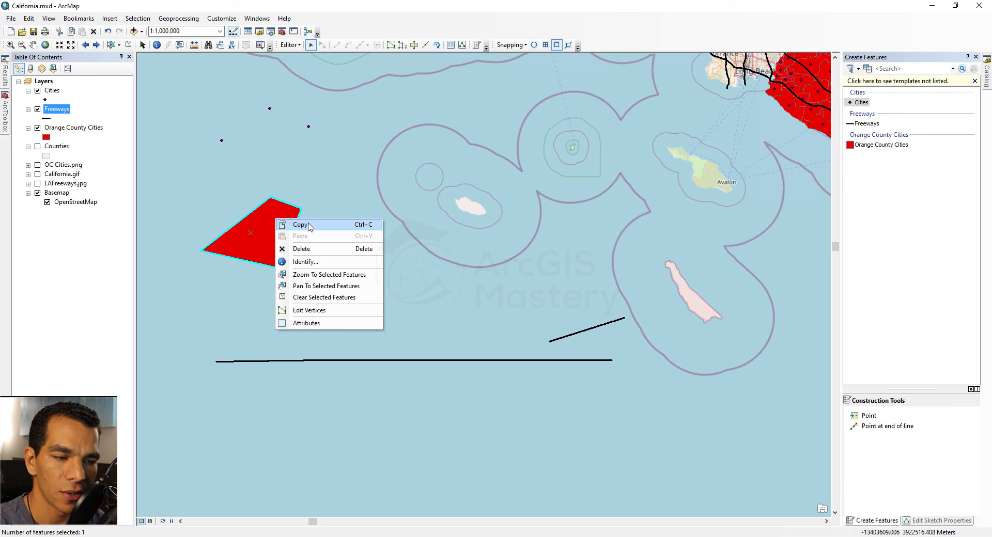
pyautogui.click(300, 224)
pyautogui.rightClick(319, 181)
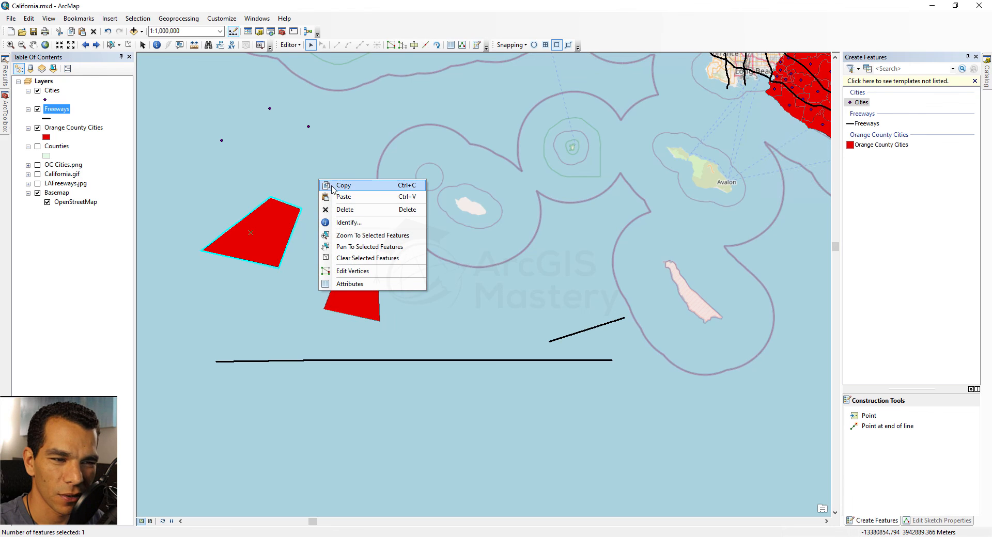
pyautogui.click(330, 198)
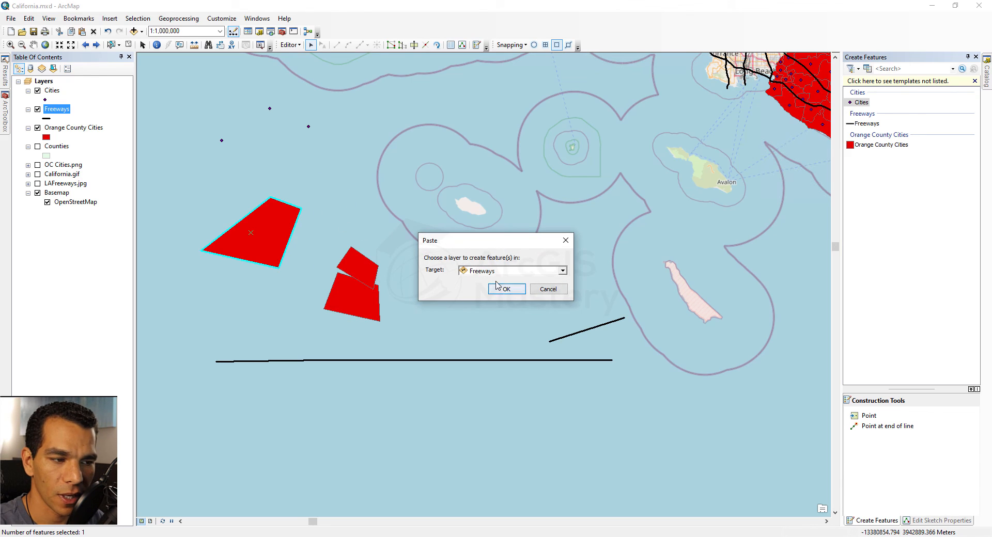
pyautogui.click(562, 271)
pyautogui.click(517, 290)
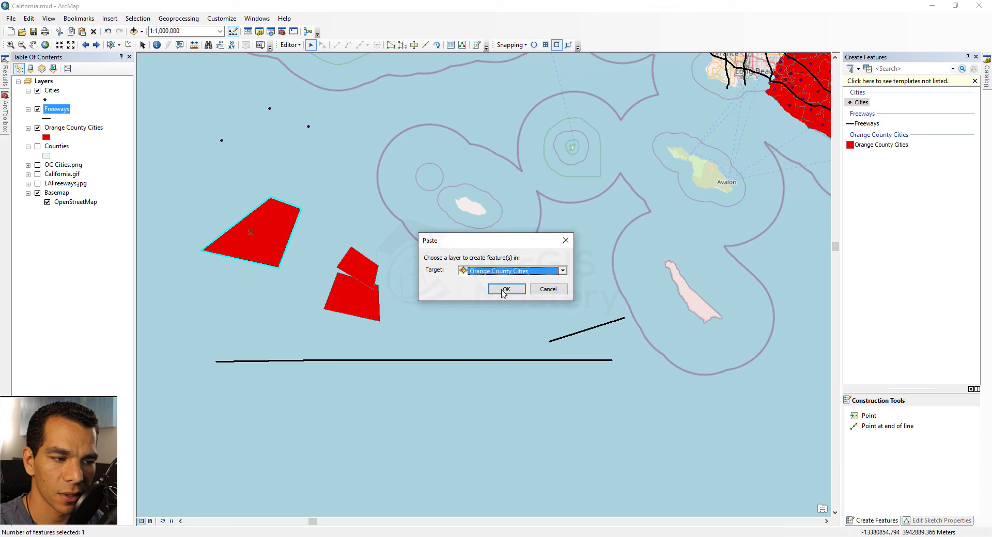
pyautogui.click(508, 288)
# Step: Drag the pasted copy up and to the right and identify it as feature 45
pyautogui.moveTo(264, 236); pyautogui.dragTo(350, 166)
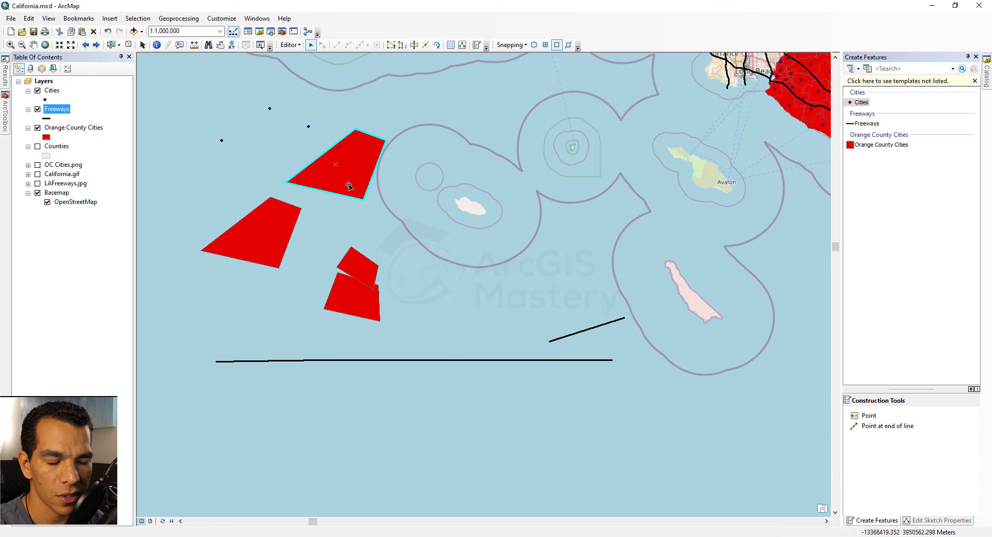
pyautogui.rightClick(349, 169)
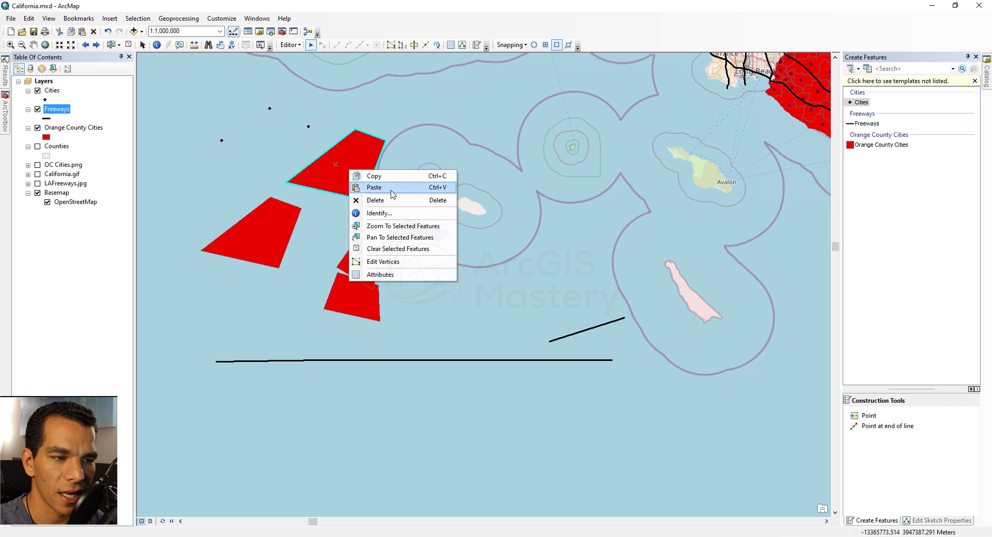
pyautogui.click(395, 213)
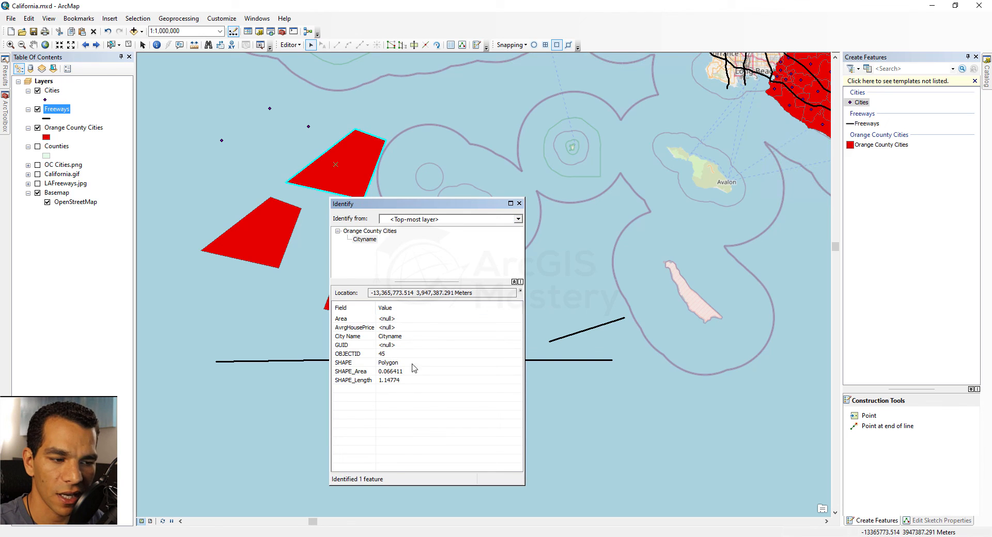
# Step: Close the Identify results, zoom to the polygon, then go back and pan toward the coast
pyautogui.click(519, 202)
pyautogui.scroll(1, 308, 199)
pyautogui.rightClick(315, 187)
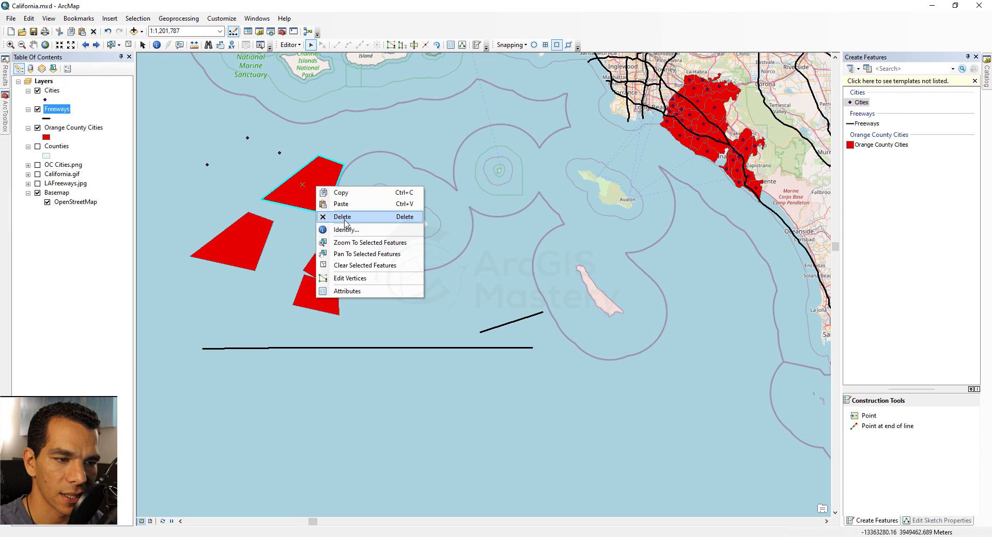
pyautogui.click(358, 243)
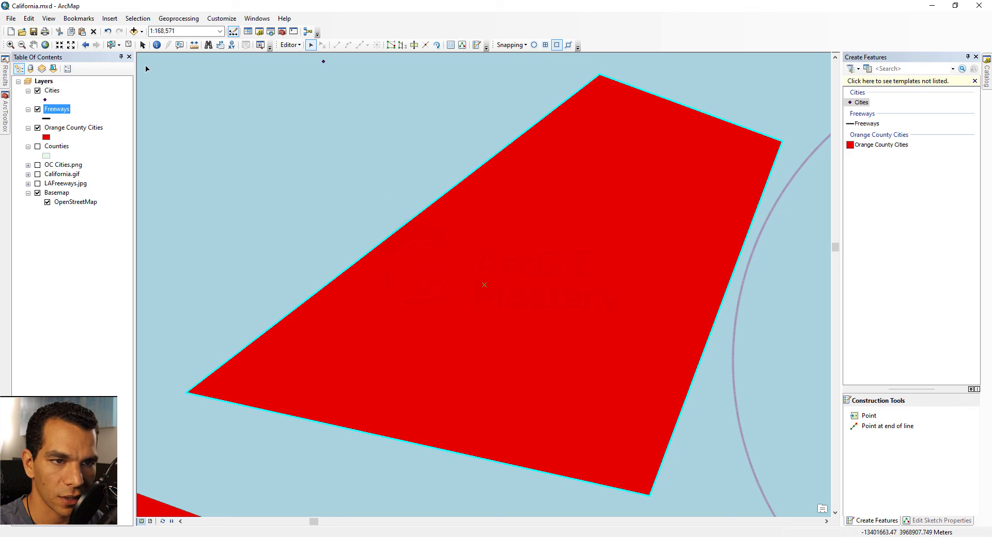
pyautogui.click(85, 45)
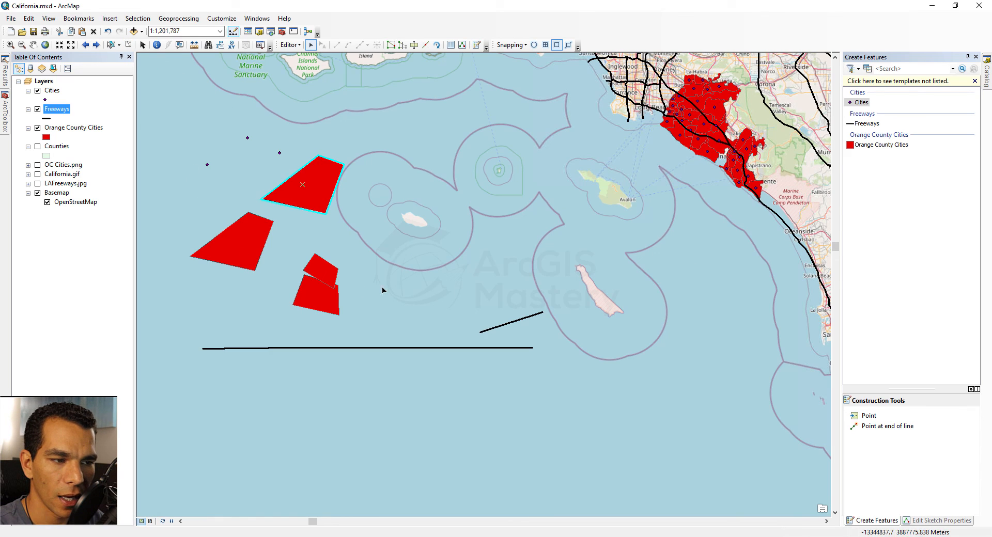
pyautogui.click(33, 45)
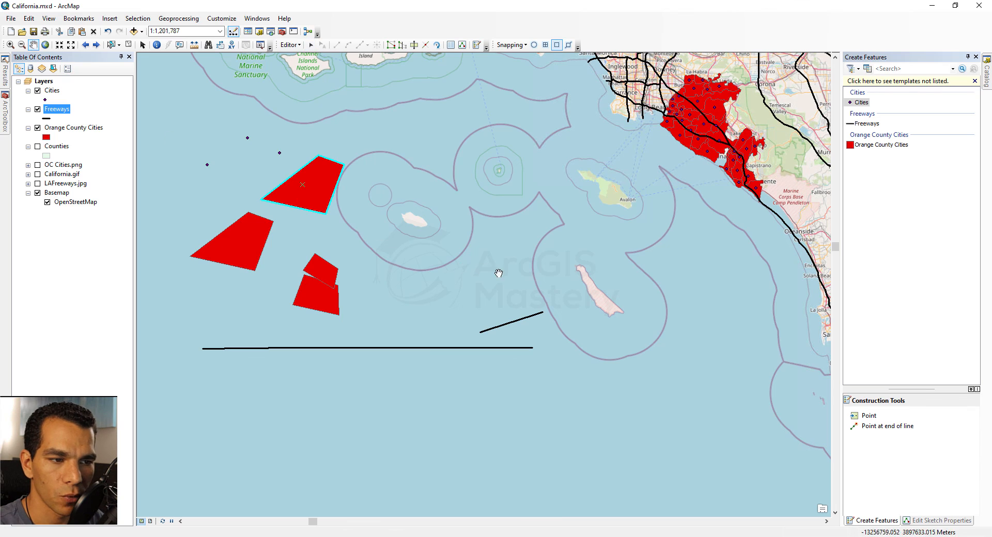
pyautogui.moveTo(498, 272); pyautogui.dragTo(373, 320)
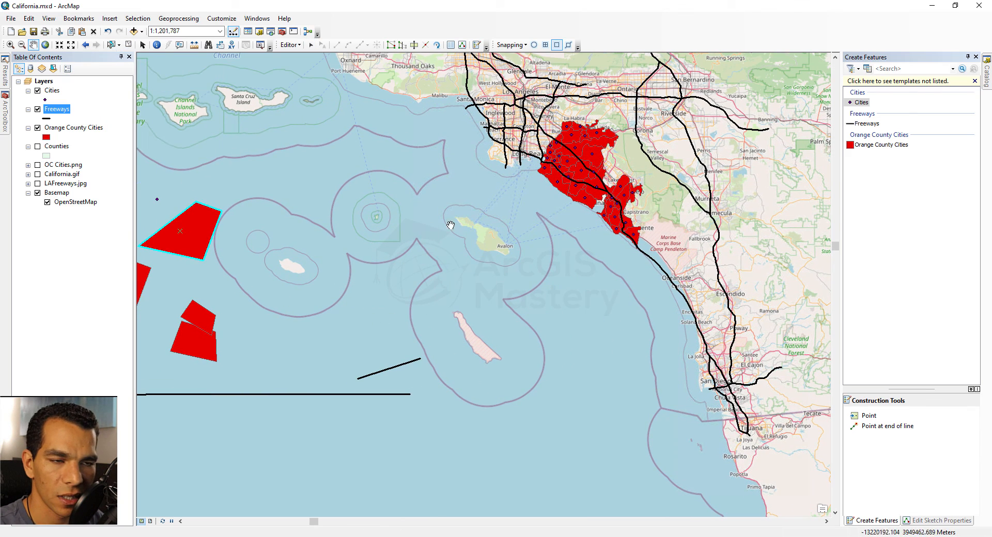
pyautogui.moveTo(292, 281); pyautogui.dragTo(312, 274)
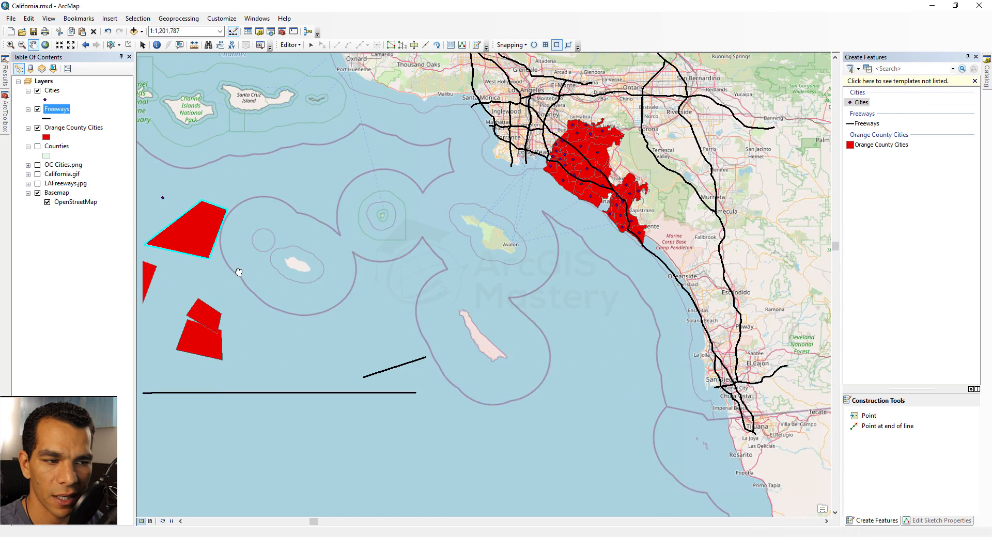
# Step: Centre the map on the polygon at 1:1,201,787, clear the selection and reselect it
pyautogui.click(311, 44)
pyautogui.rightClick(220, 219)
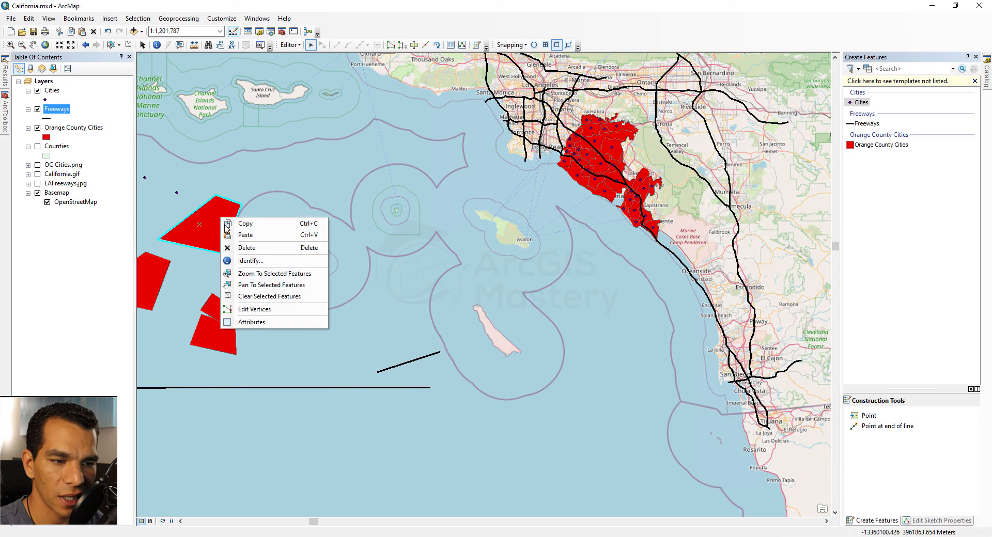
pyautogui.click(286, 292)
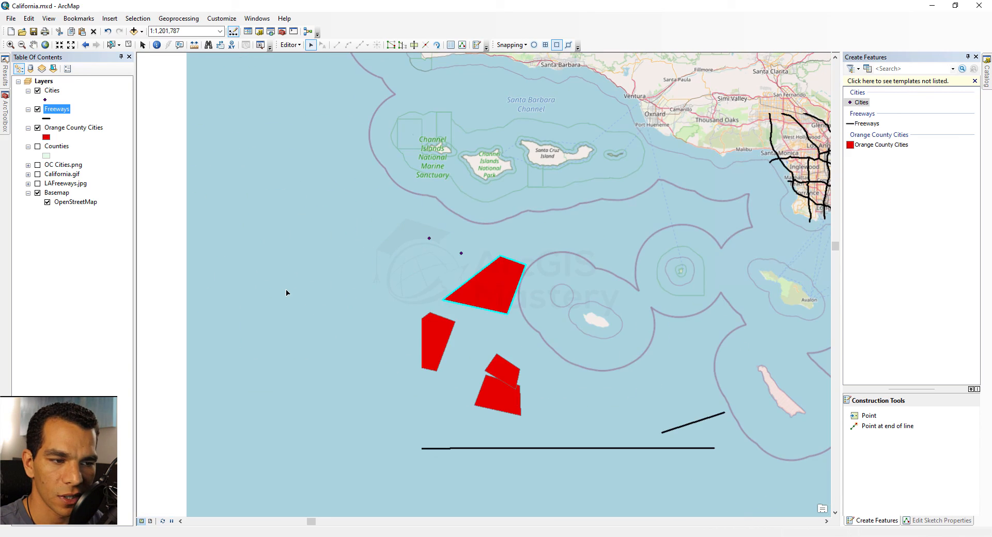
pyautogui.rightClick(501, 284)
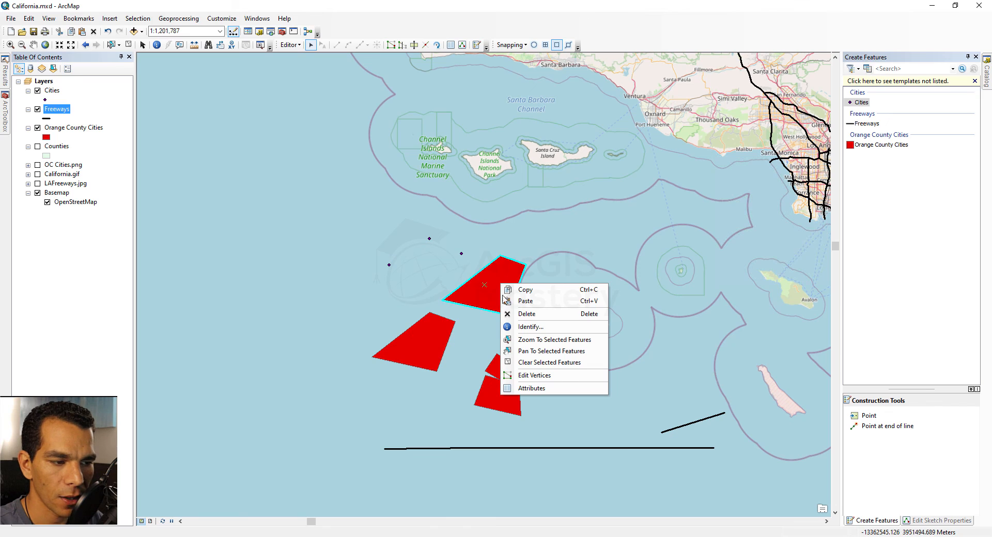
pyautogui.click(551, 363)
pyautogui.click(492, 287)
pyautogui.rightClick(494, 284)
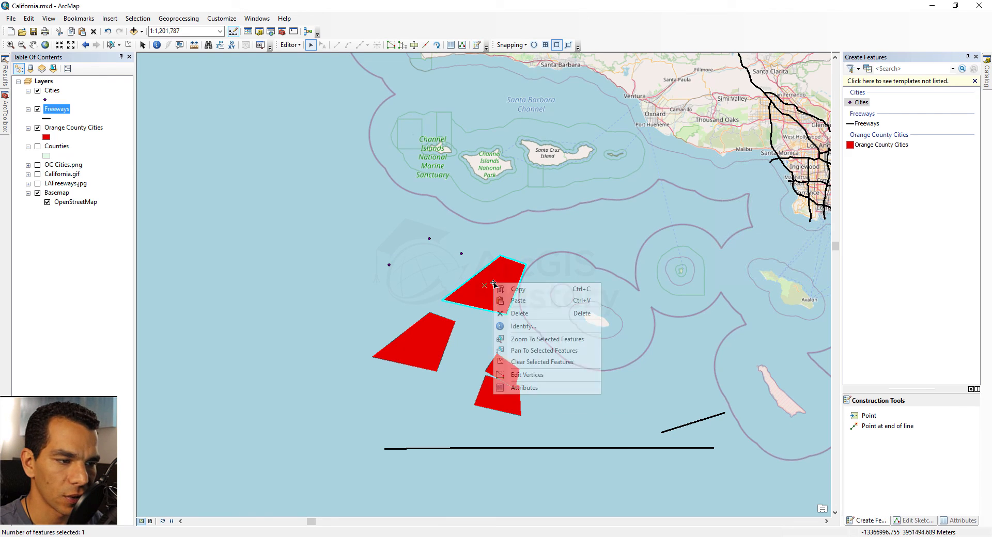
# Step: Review the pasted polygon's attributes (OBJECTID 45), then box-select all added points, lines and polygons
pyautogui.click(545, 389)
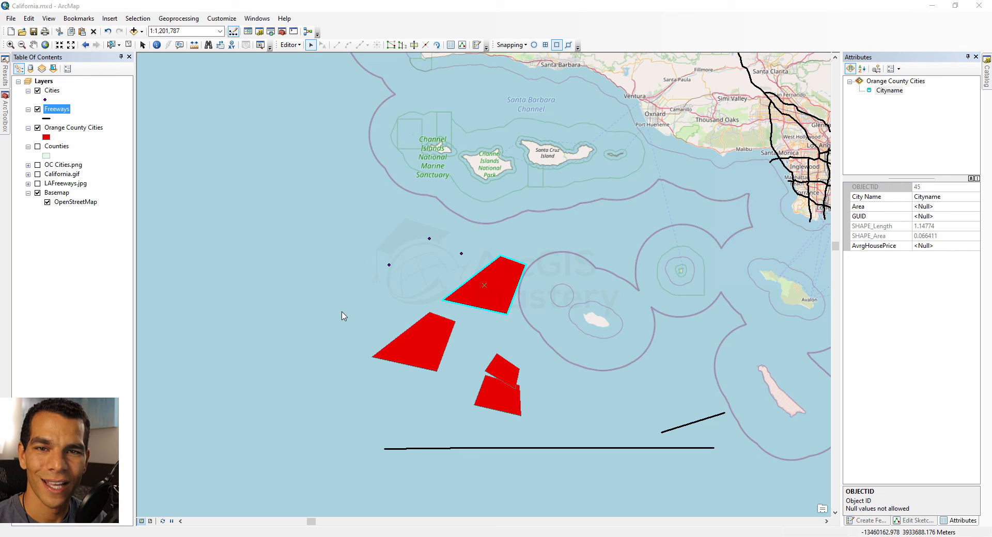
pyautogui.click(311, 47)
pyautogui.moveTo(316, 182); pyautogui.dragTo(744, 487)
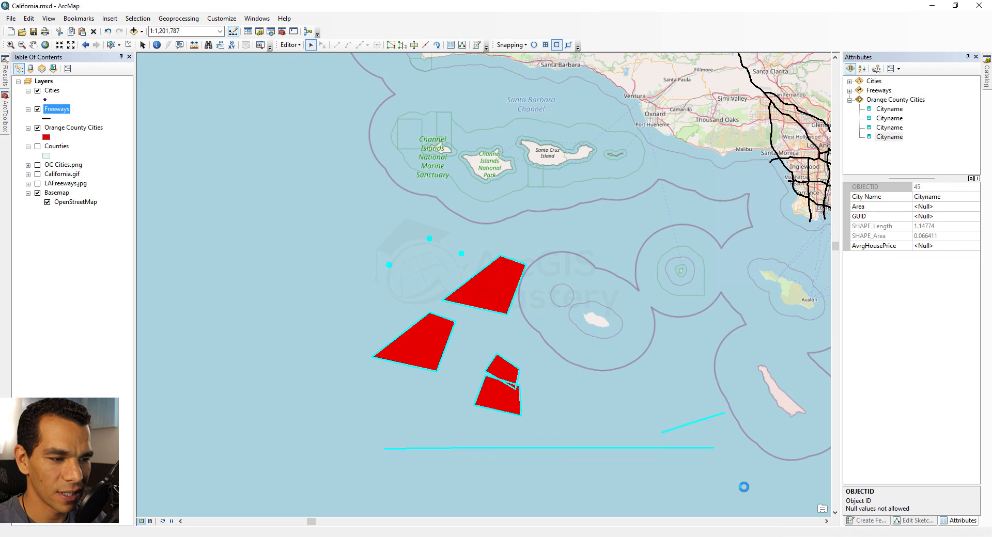
# Step: Delete the selected points, lines and polygons, then stop editing and save the edits
pyautogui.press('Delete')
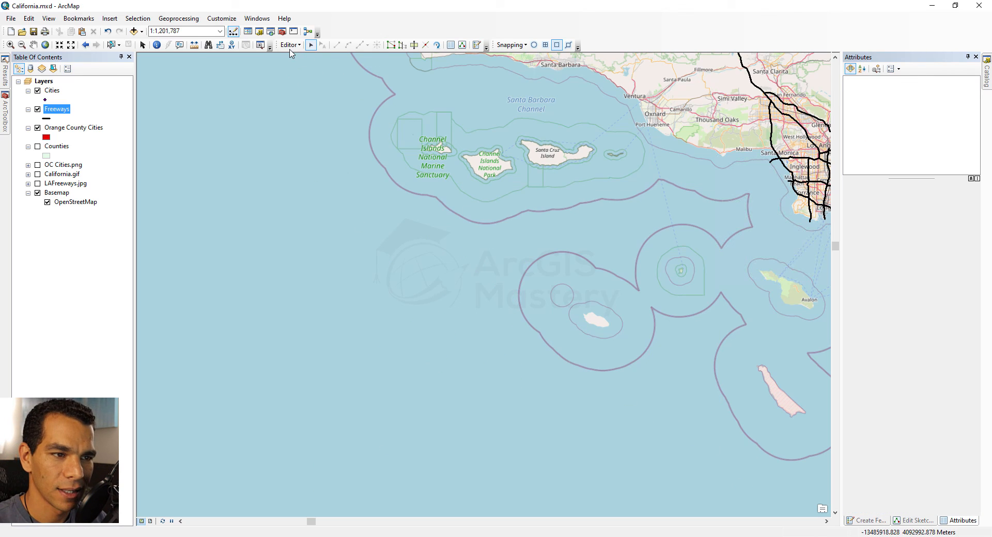
pyautogui.click(288, 45)
pyautogui.click(312, 68)
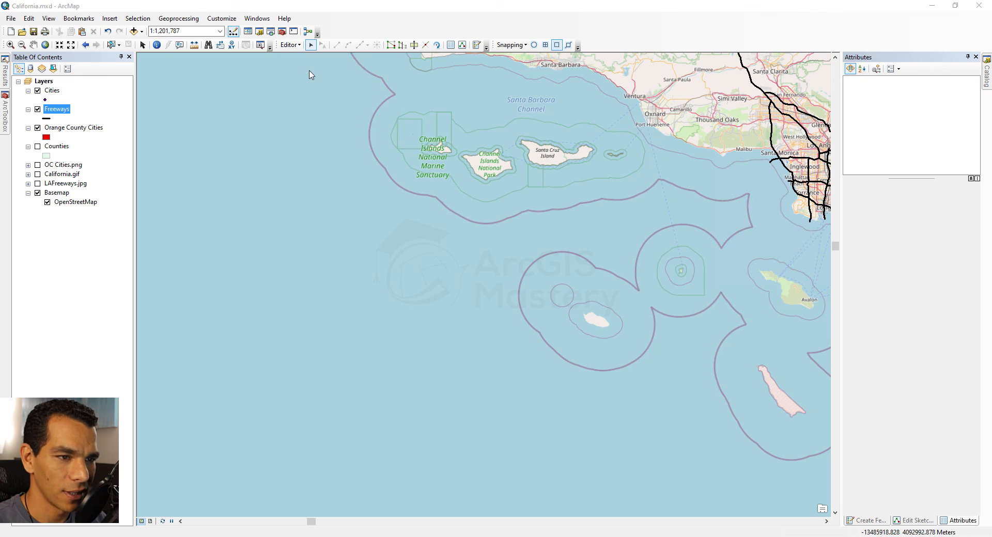
pyautogui.click(459, 306)
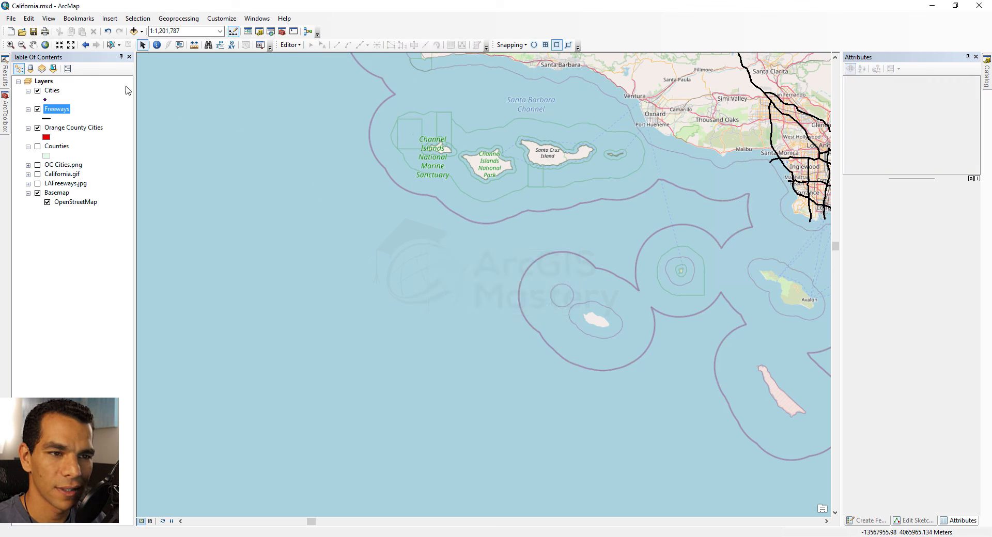
# Step: Zoom the map out to the California bookmark
pyautogui.click(29, 19)
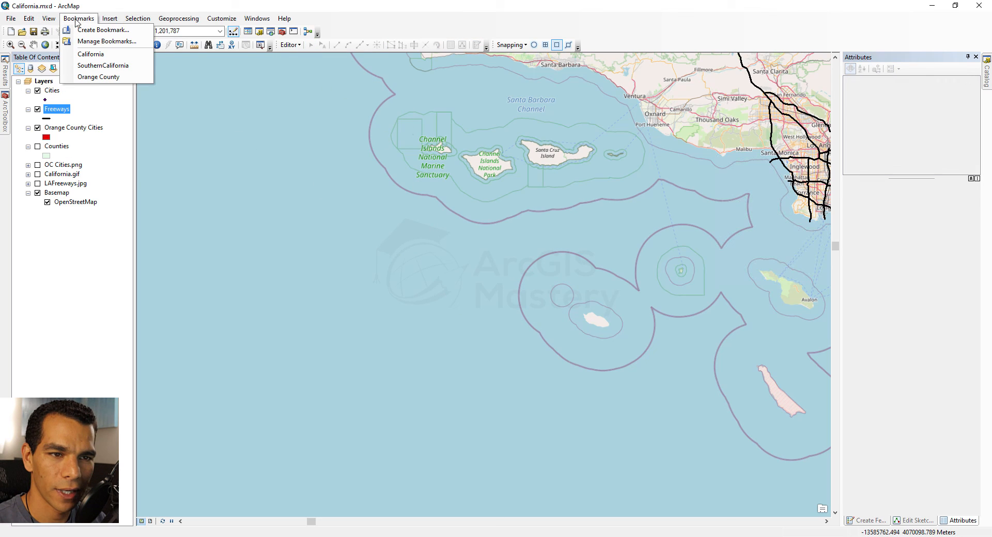
pyautogui.click(88, 54)
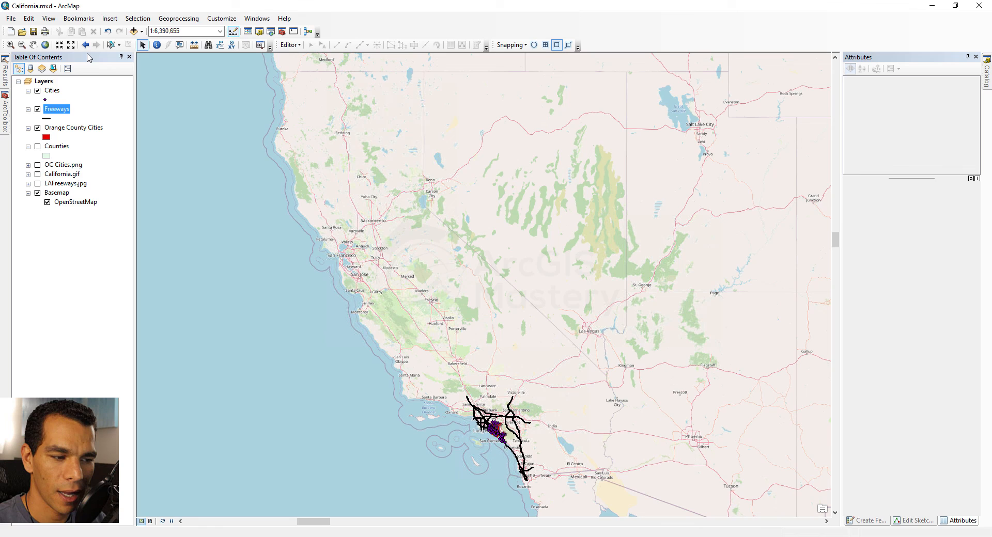
pyautogui.click(28, 19)
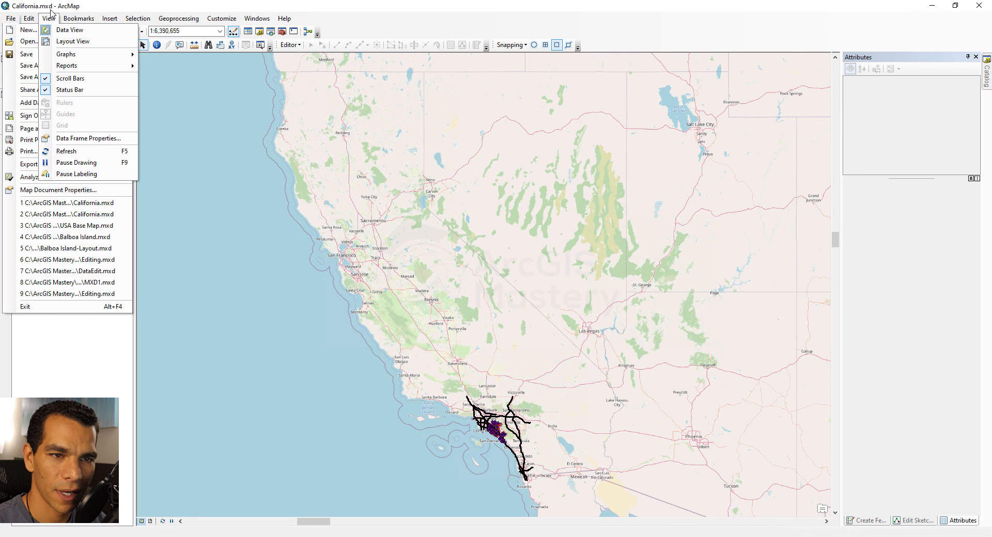